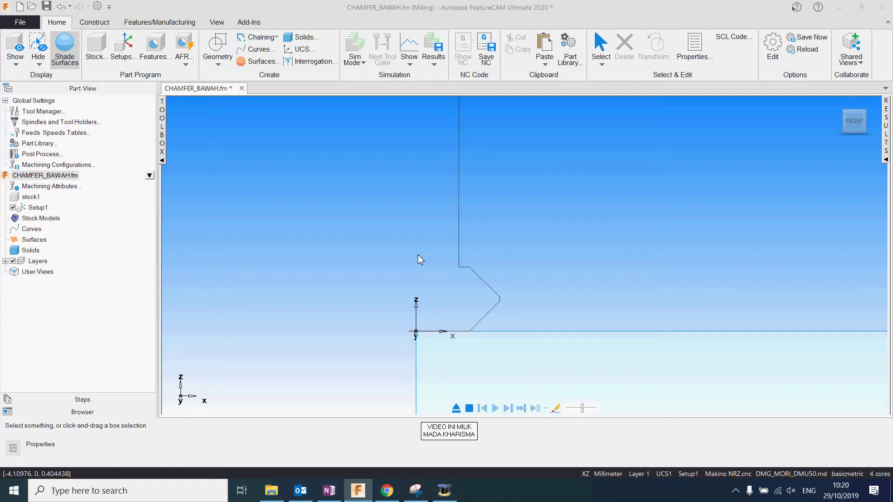
# Review the block width, length and thickness in the properties of stock1.
pyautogui.moveTo(518, 313); pyautogui.dragTo(403, 233, button='middle')
pyautogui.scroll(-1, 403, 233)
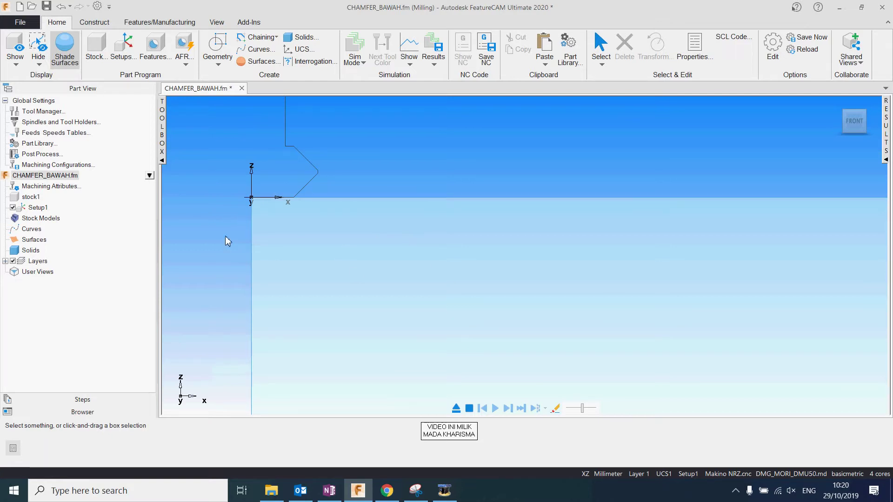
pyautogui.click(33, 197)
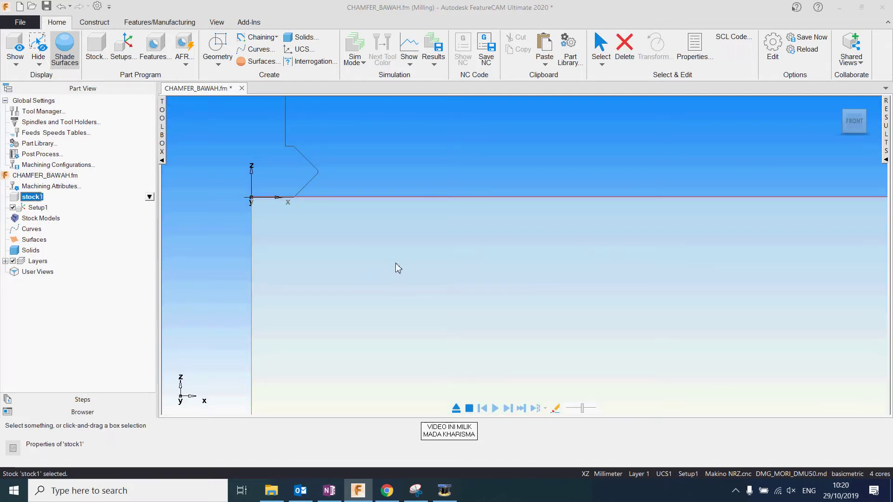
pyautogui.doubleClick(431, 265)
pyautogui.moveTo(594, 268); pyautogui.dragTo(575, 283)
pyautogui.click(588, 299)
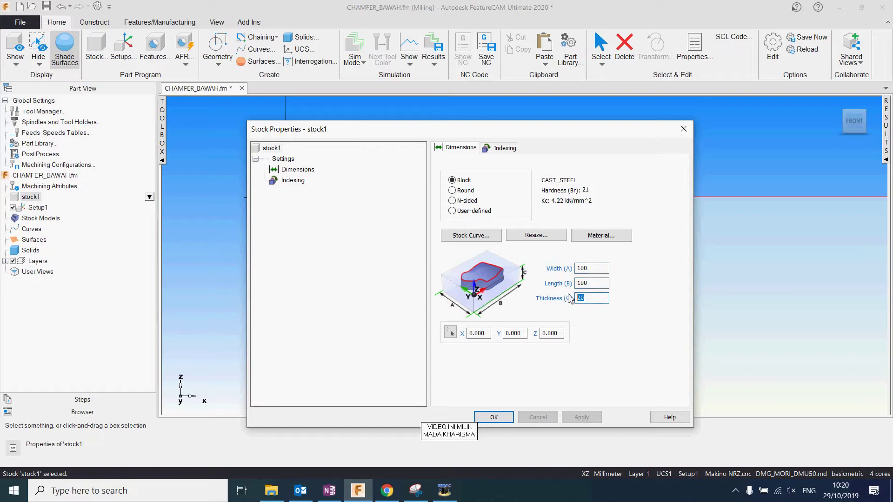
pyautogui.click(494, 417)
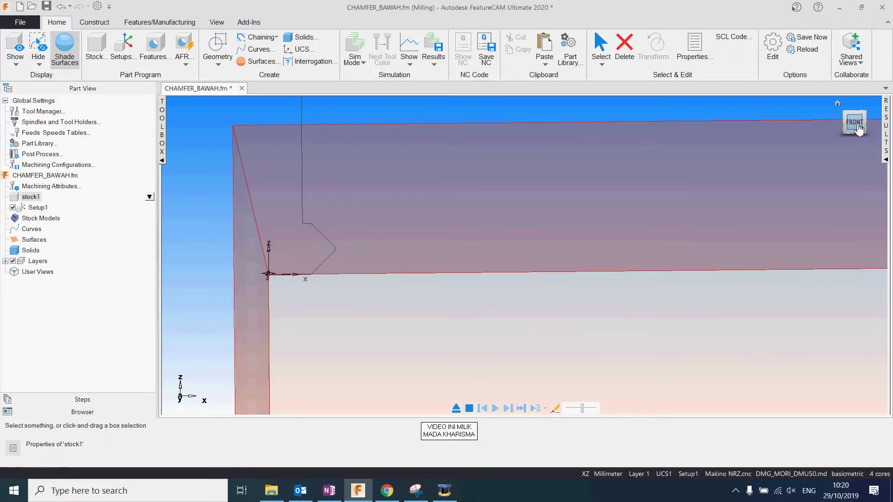
# Create a new Plain Hole feature with chamfer 1, depth 20 and diameter 20, and preview it on the stock.
pyautogui.click(854, 121)
pyautogui.scroll(5, 437, 252)
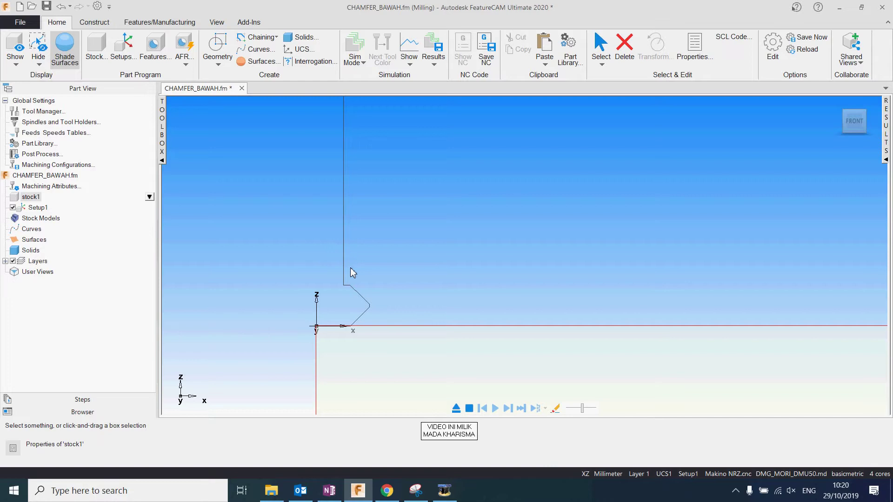
pyautogui.moveTo(350, 272); pyautogui.dragTo(345, 261, button='middle')
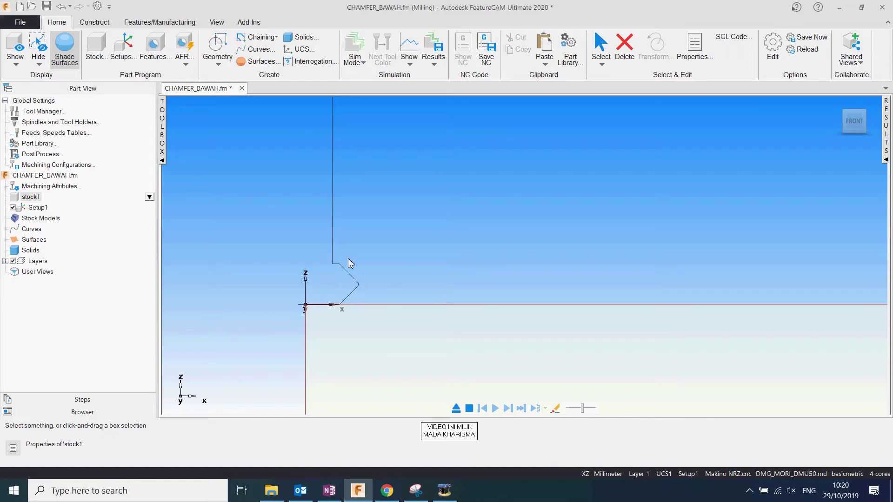
pyautogui.click(167, 55)
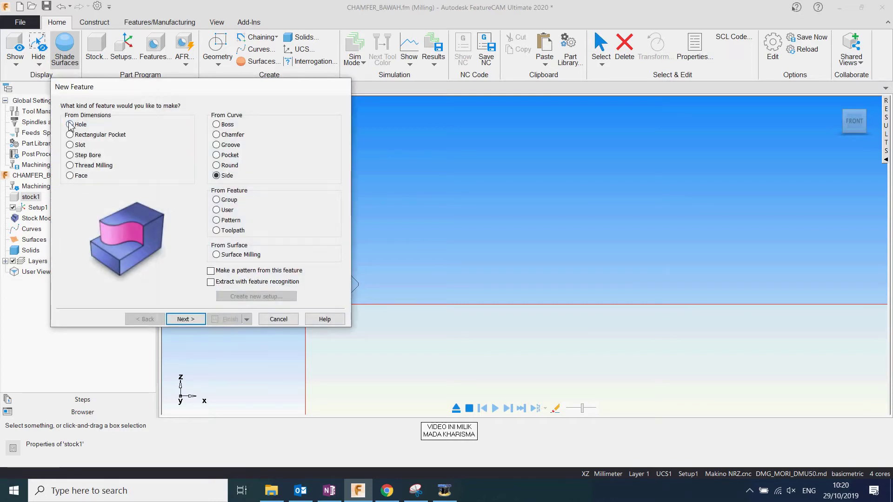
pyautogui.click(70, 125)
pyautogui.click(199, 321)
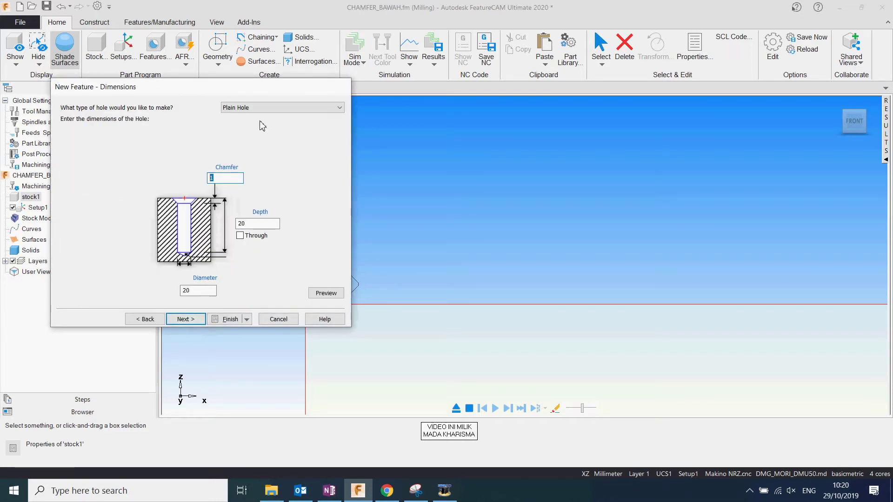
pyautogui.press('Tab')
pyautogui.press('Tab')
pyautogui.click(327, 293)
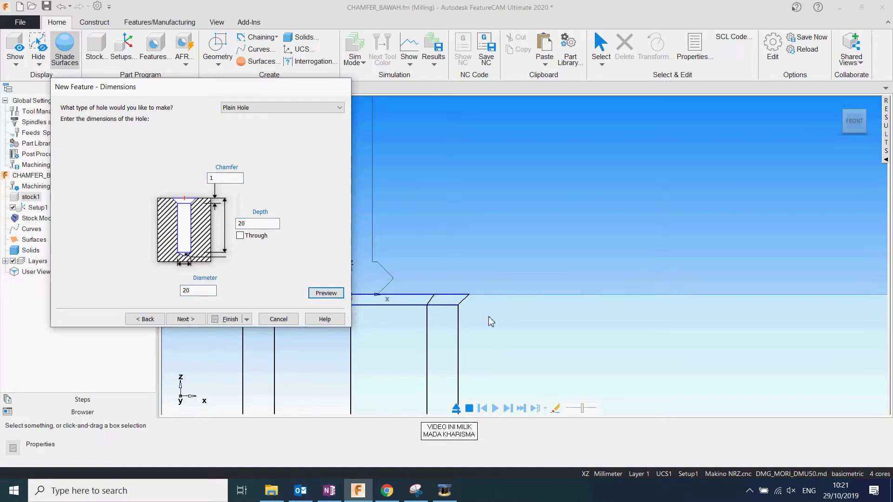
pyautogui.click(185, 320)
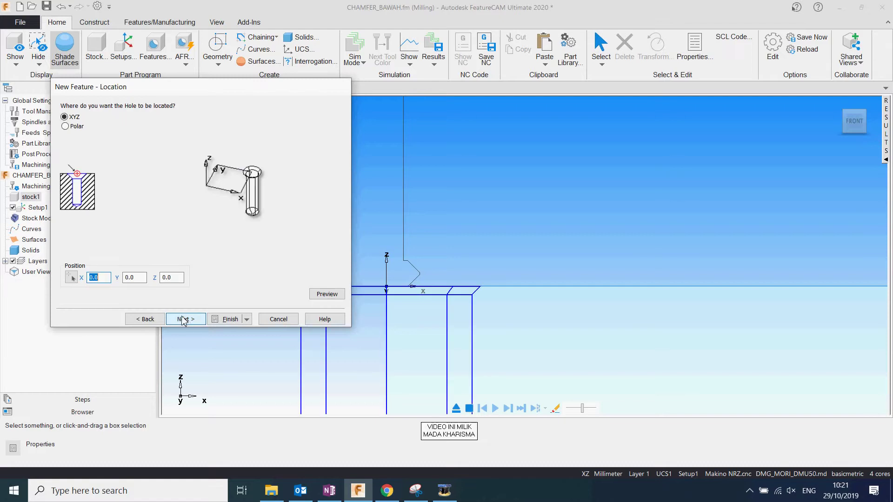
# Place the hole at X 50, Y 50, Z 0 on the stock and accept its location.
pyautogui.click(531, 222)
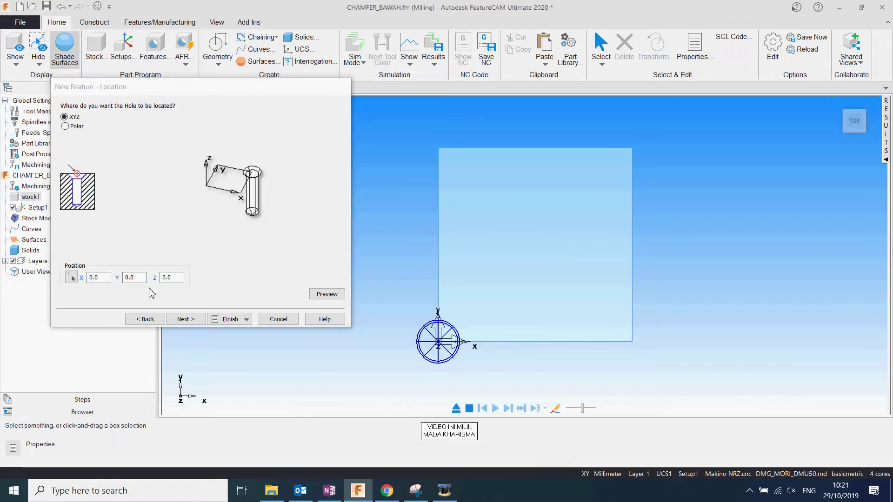
pyautogui.click(96, 277)
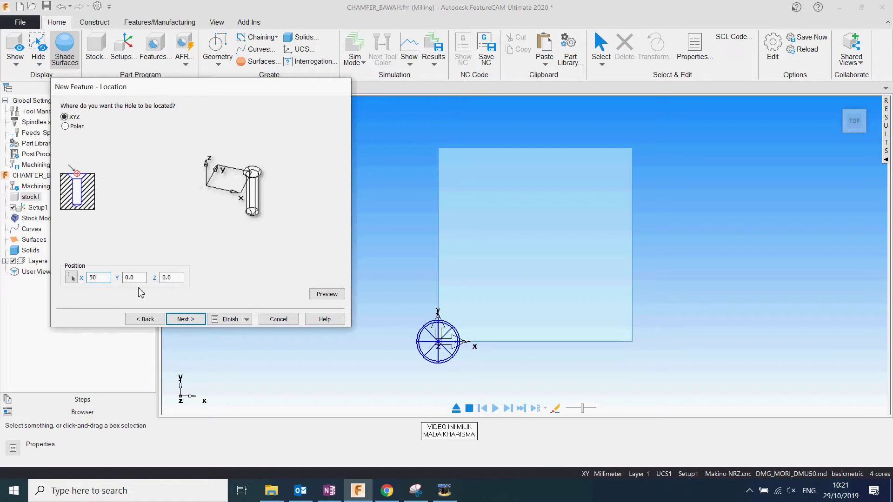
pyautogui.press('Tab')
pyautogui.write('50')
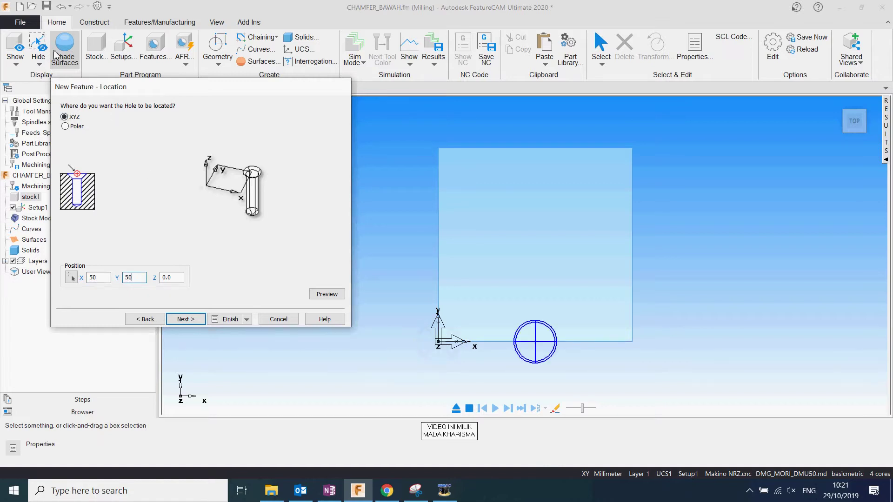
pyautogui.click(94, 22)
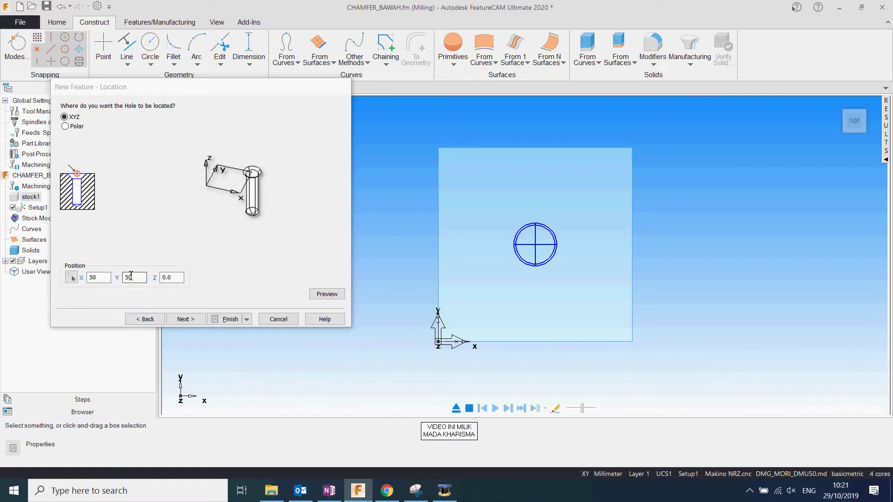
pyautogui.click(197, 320)
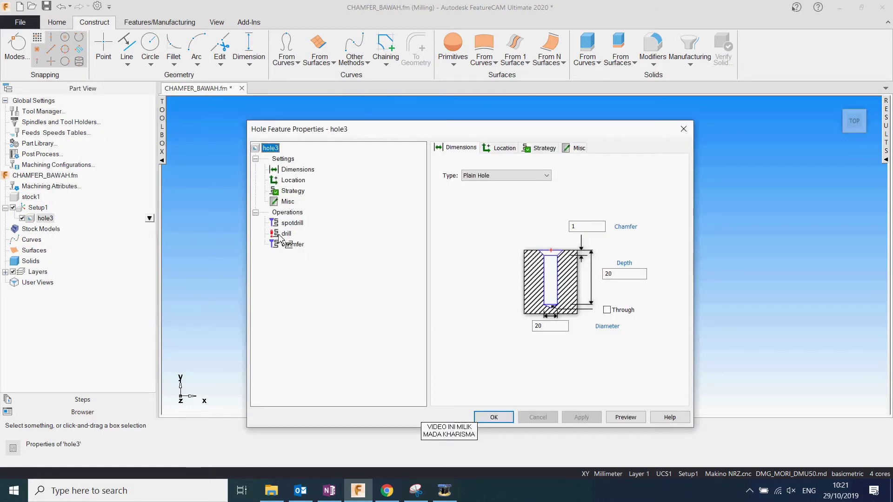
# Assign the 20 mm flat end mill endmillM2000:4reg to the hole's drill operation.
pyautogui.click(285, 234)
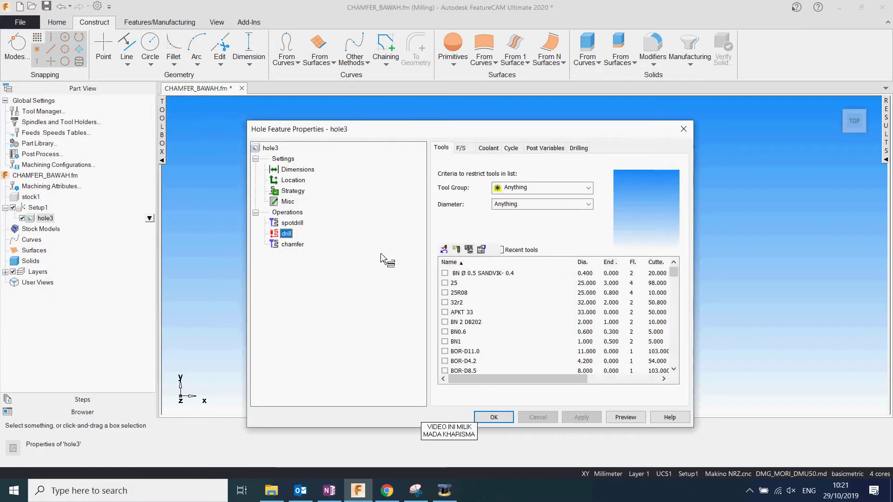
pyautogui.doubleClick(514, 205)
pyautogui.write('20')
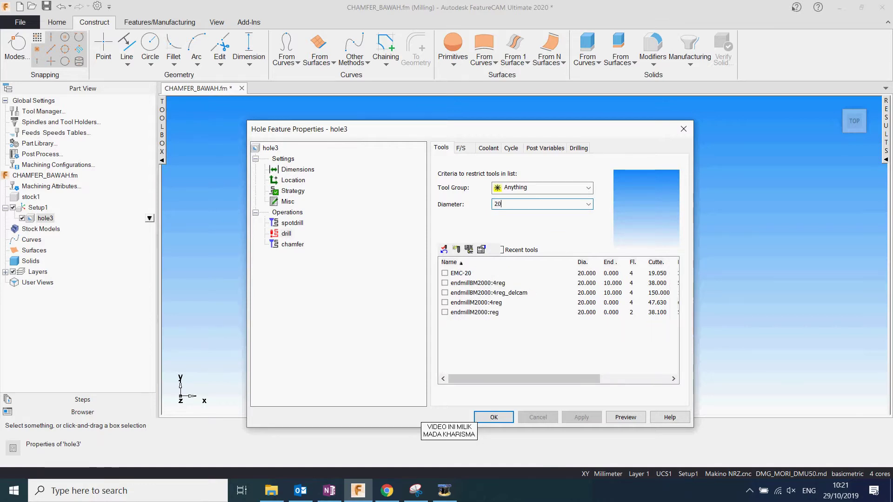
pyautogui.click(457, 285)
pyautogui.click(460, 293)
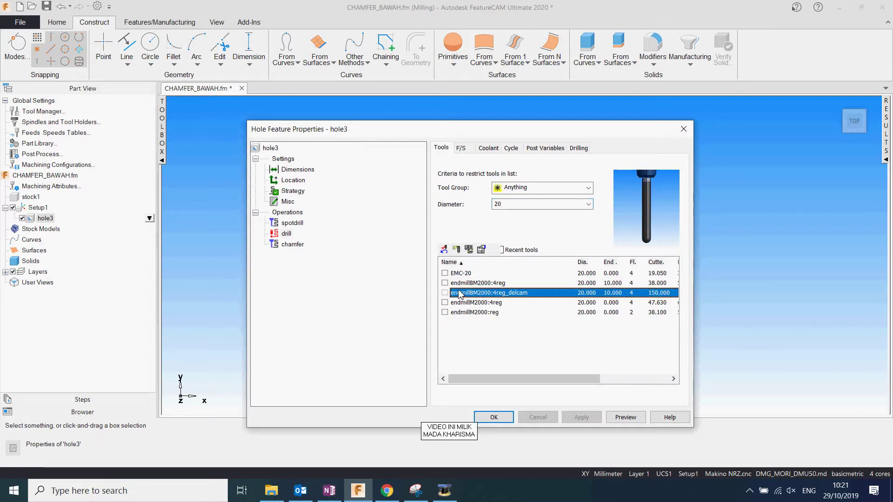
pyautogui.click(460, 303)
pyautogui.click(445, 304)
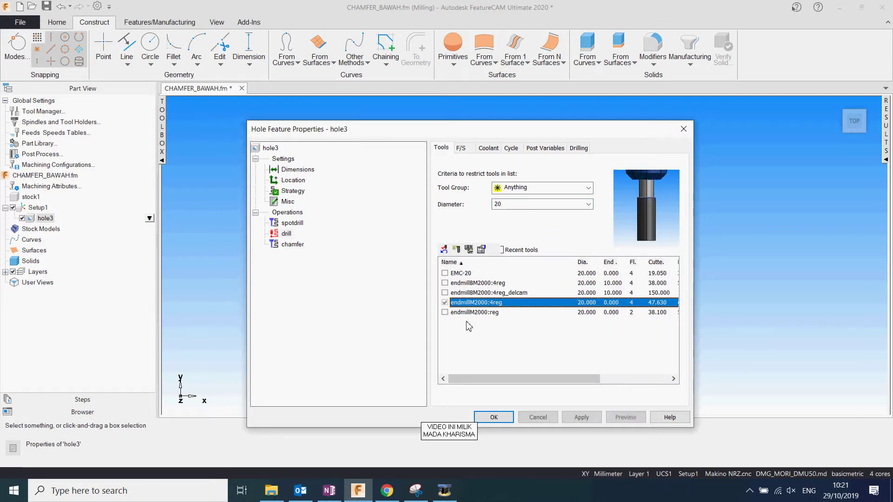
pyautogui.click(579, 417)
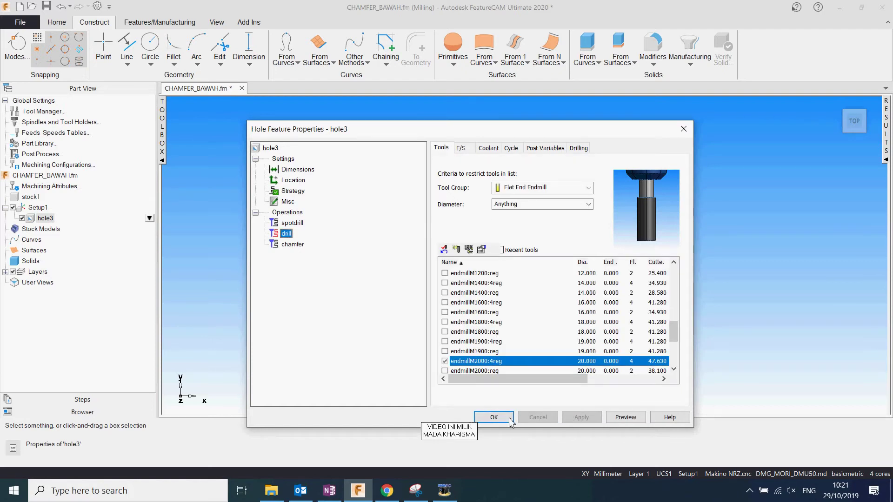
pyautogui.click(494, 417)
# Review the tools assigned to the hole's drill, chamfer and spotdrill operations.
pyautogui.moveTo(537, 353); pyautogui.dragTo(539, 297, button='middle')
pyautogui.moveTo(535, 241); pyautogui.dragTo(537, 229, button='middle')
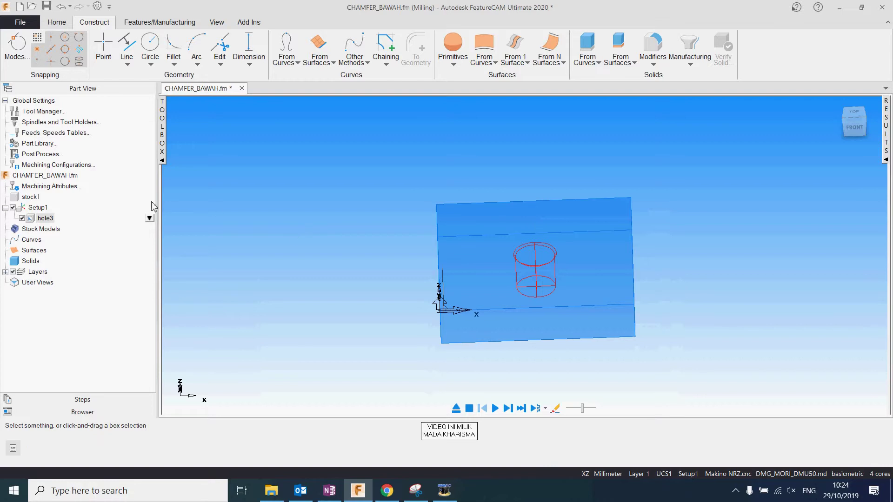
pyautogui.click(30, 220)
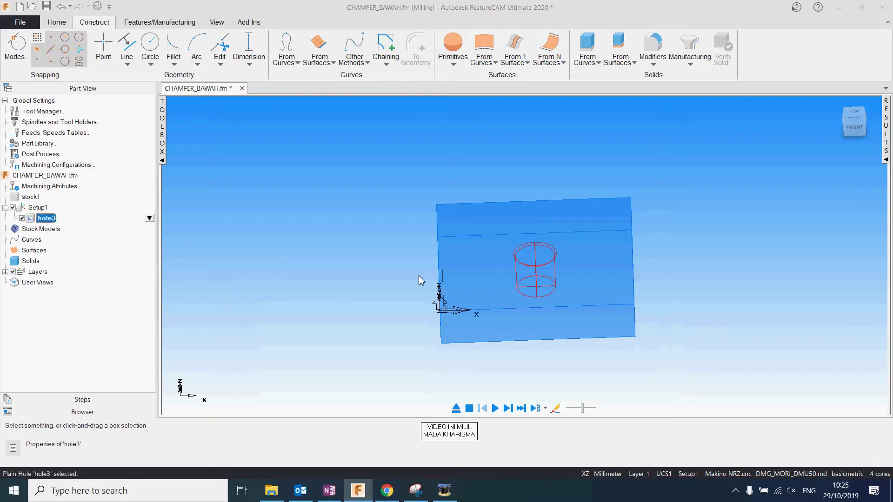
pyautogui.doubleClick(516, 291)
pyautogui.moveTo(511, 129); pyautogui.dragTo(406, 94)
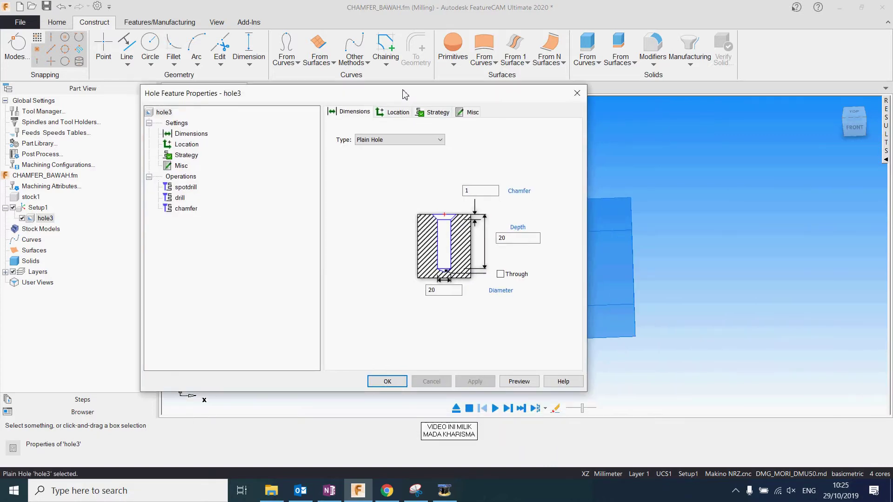
pyautogui.click(179, 198)
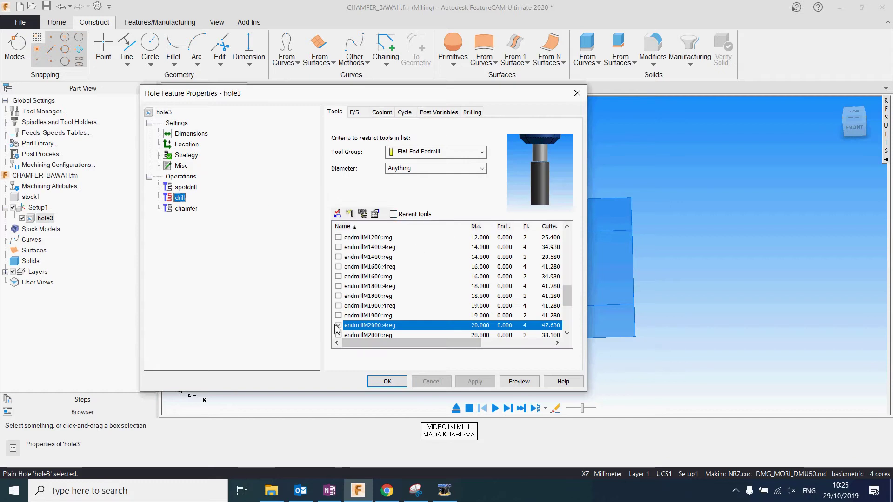
pyautogui.click(187, 208)
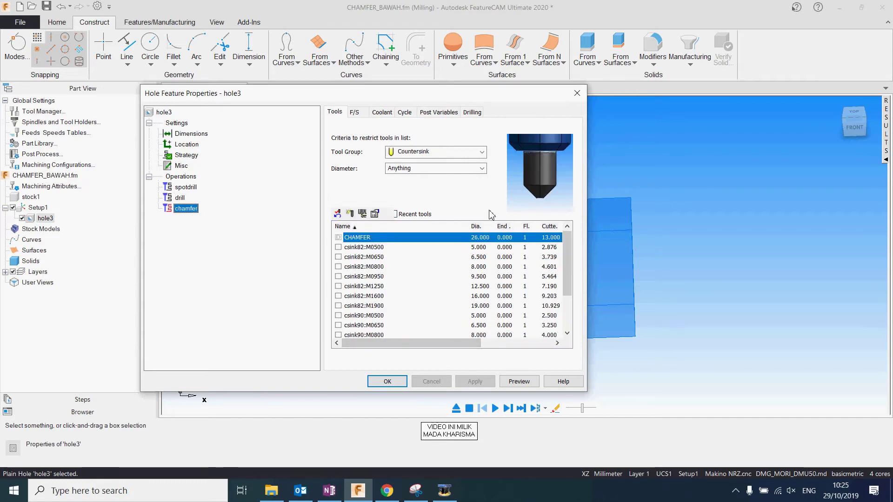
pyautogui.click(183, 187)
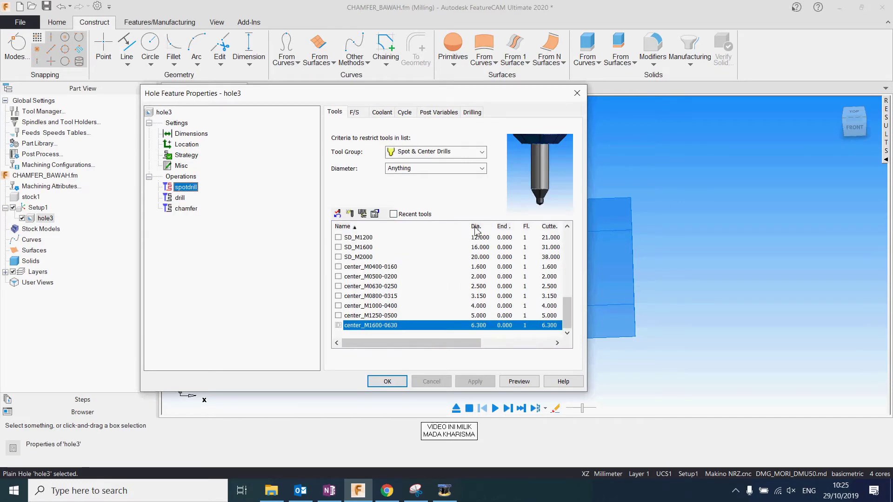
pyautogui.click(387, 382)
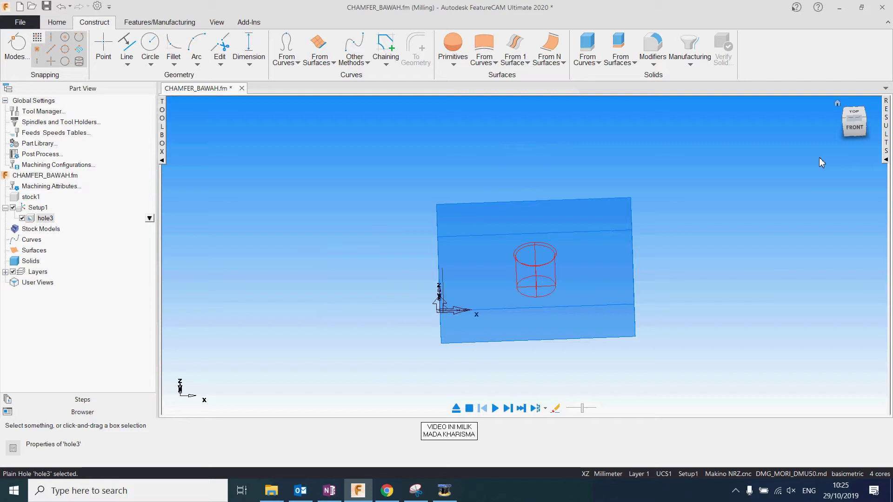
# Start a new feature from a curve and choose Side as its type.
pyautogui.click(850, 135)
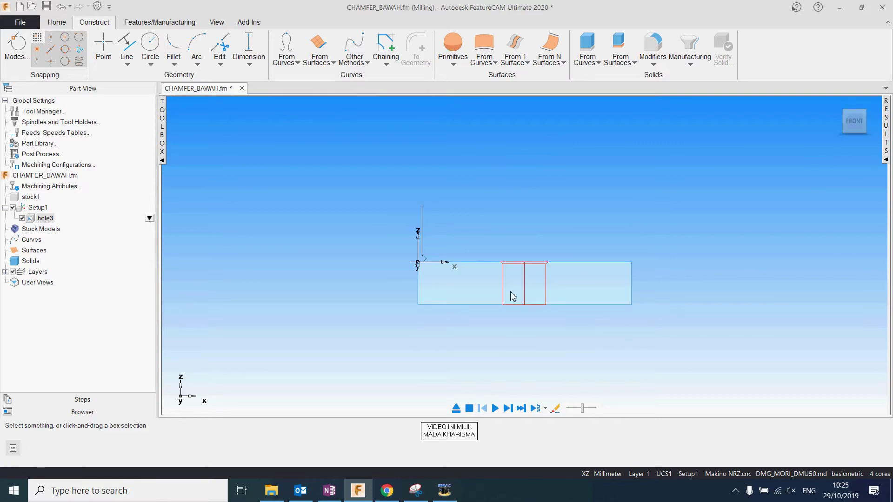
pyautogui.scroll(3, 509, 267)
pyautogui.scroll(2, 509, 267)
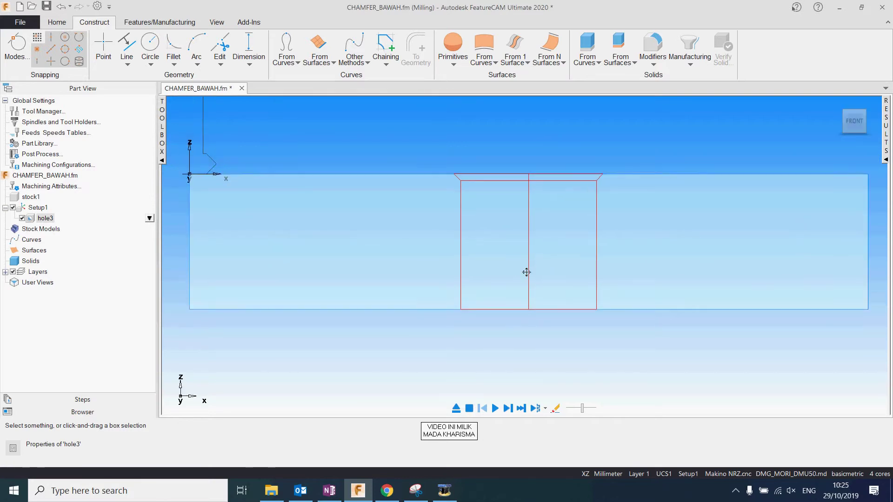
pyautogui.click(66, 23)
pyautogui.click(173, 69)
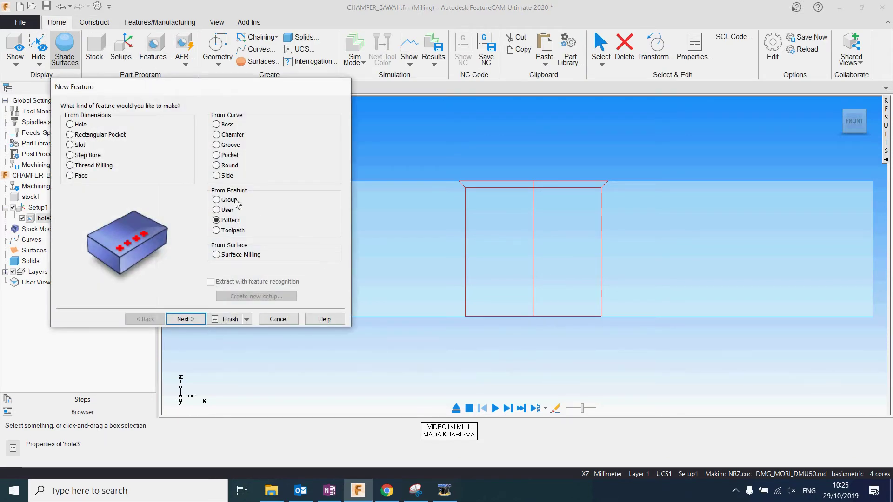
pyautogui.click(224, 176)
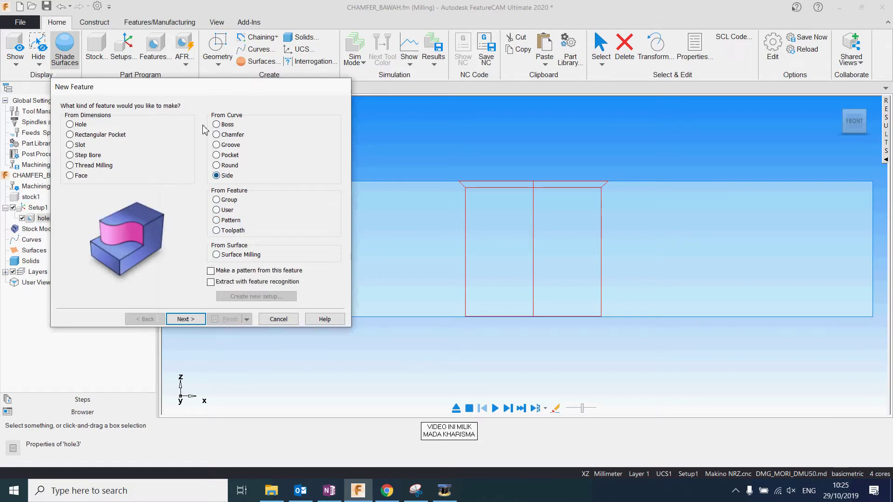
# Draw a circle of radius 10 mm from centre and radius, centred at X 50, Y 50, Z 0.
pyautogui.click(95, 22)
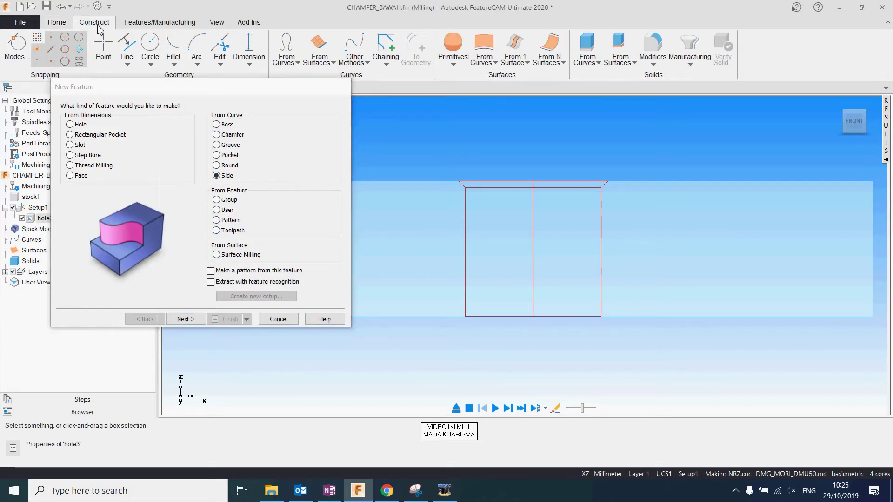
pyautogui.click(151, 65)
pyautogui.click(161, 84)
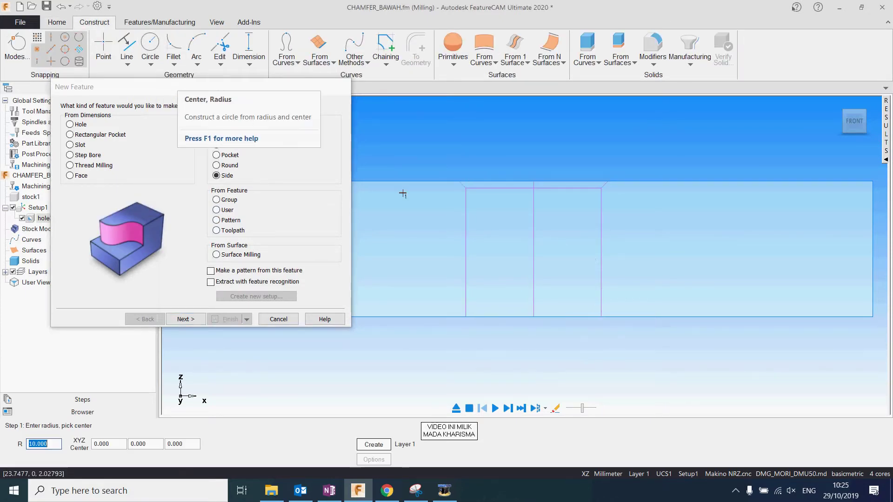
pyautogui.hotkey('ctrl', 't')
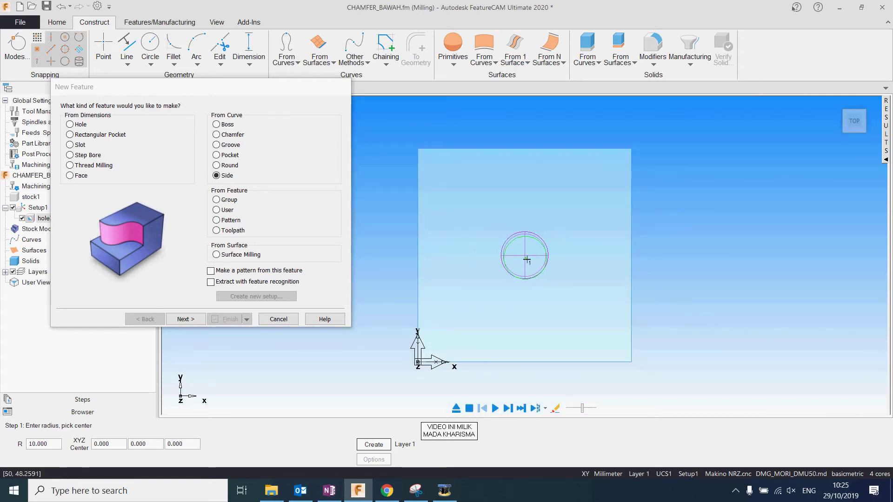
pyautogui.doubleClick(62, 446)
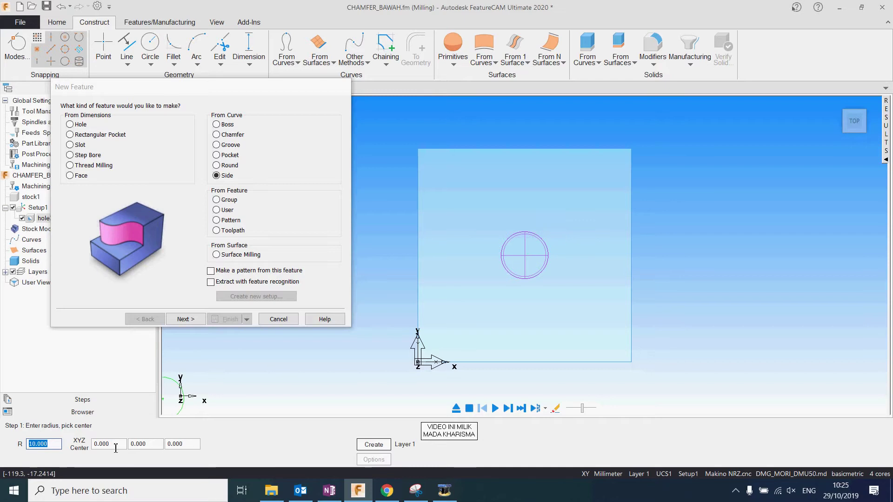
pyautogui.press('Tab')
pyautogui.write('50')
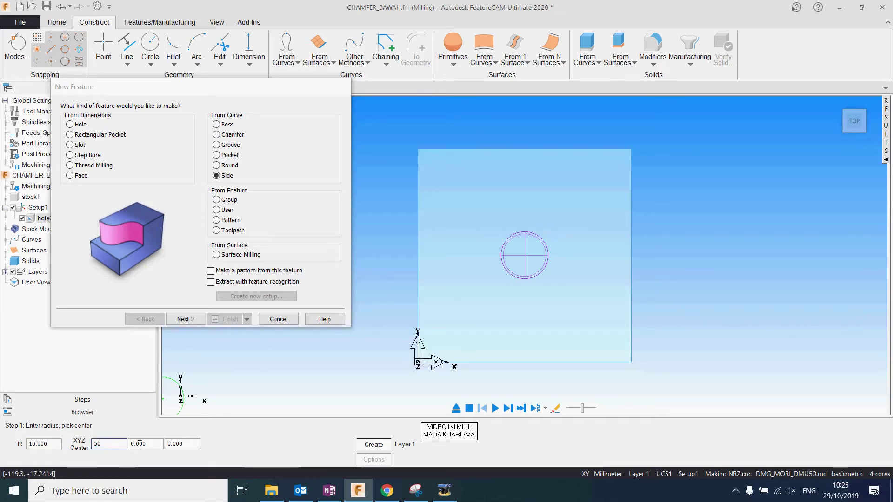
pyautogui.press('Tab')
pyautogui.write('50')
pyautogui.click(195, 445)
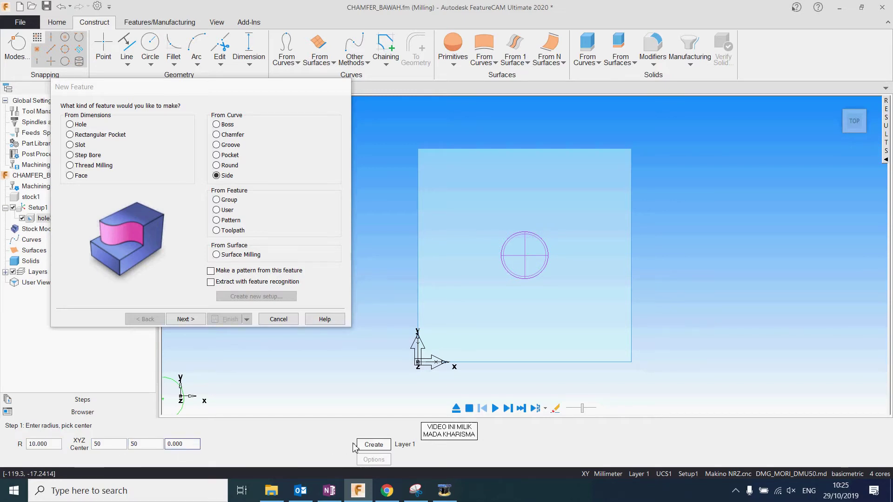
pyautogui.click(368, 445)
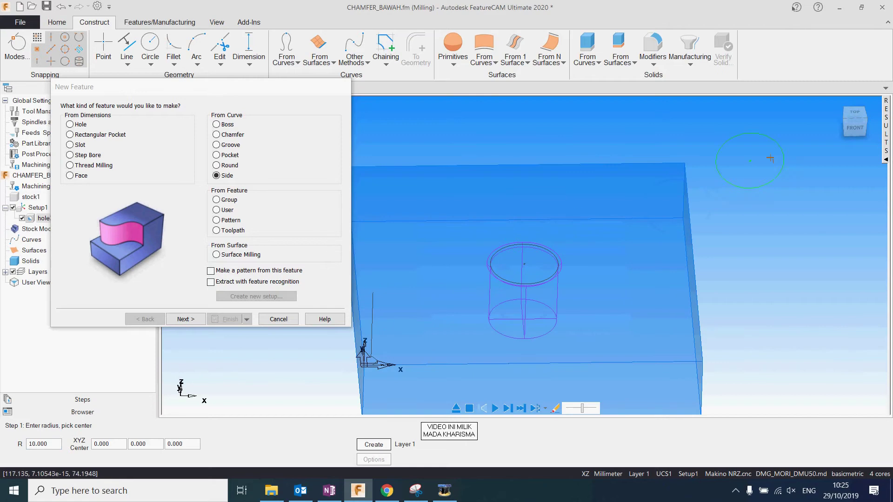
pyautogui.click(854, 127)
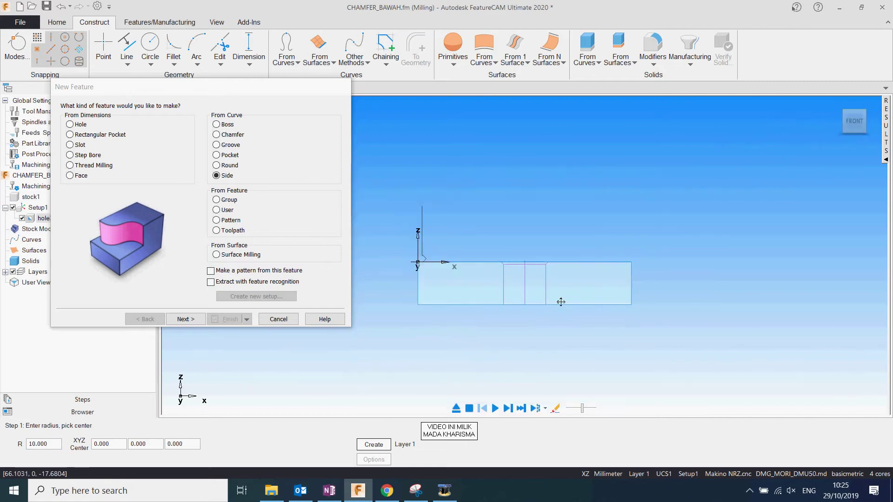
pyautogui.scroll(5, 554, 258)
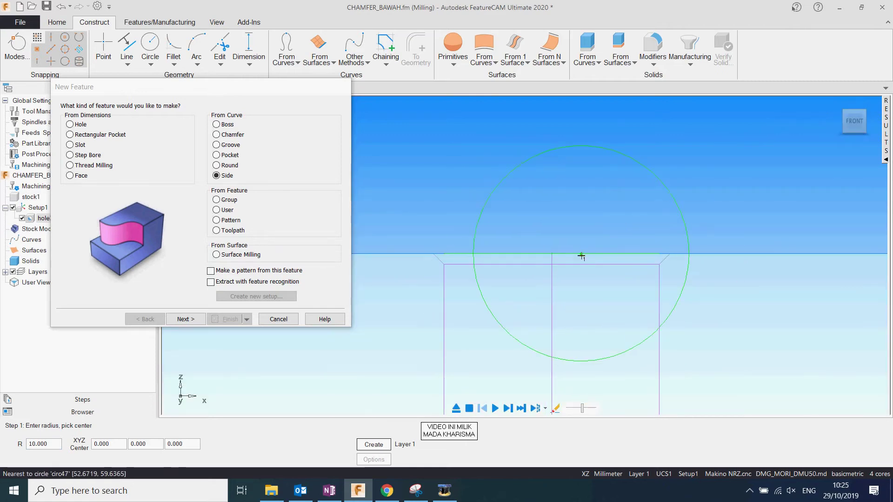
pyautogui.press('Escape')
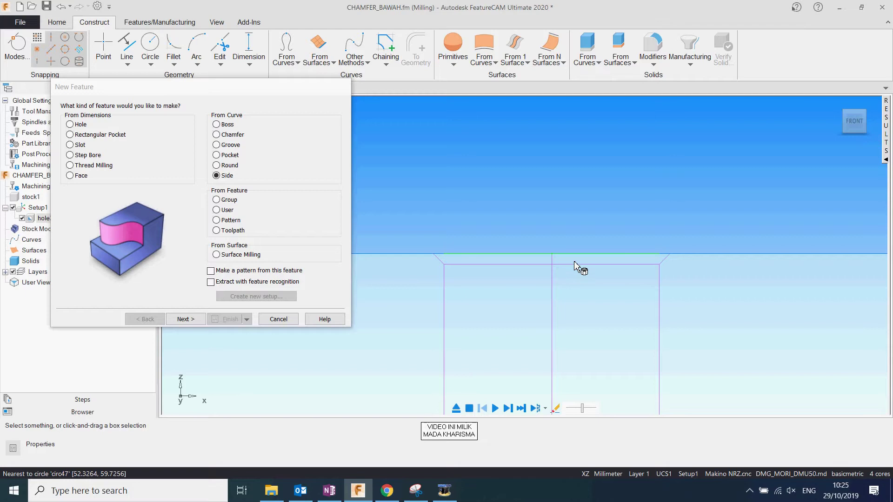
# Select the 10 mm radius circle and change its centre Z to -20.
pyautogui.click(579, 253)
pyautogui.moveTo(579, 253); pyautogui.dragTo(622, 259, button='middle')
pyautogui.click(659, 260)
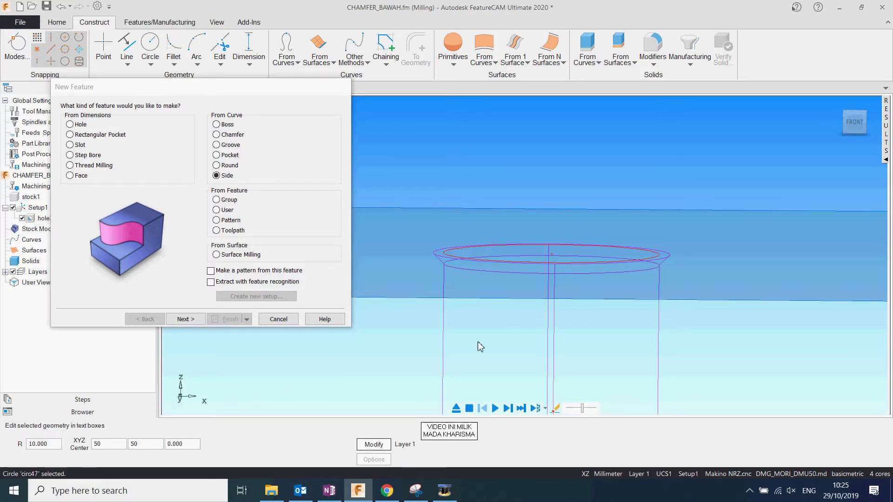
pyautogui.doubleClick(182, 445)
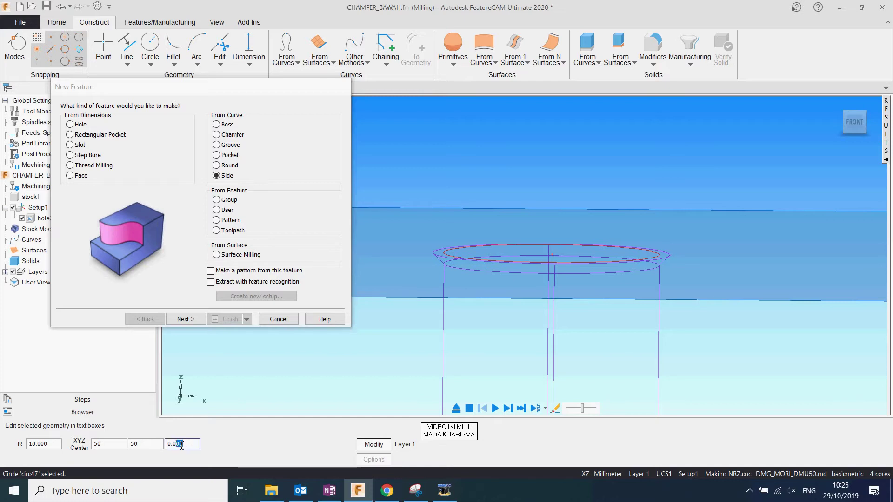
pyautogui.click(855, 123)
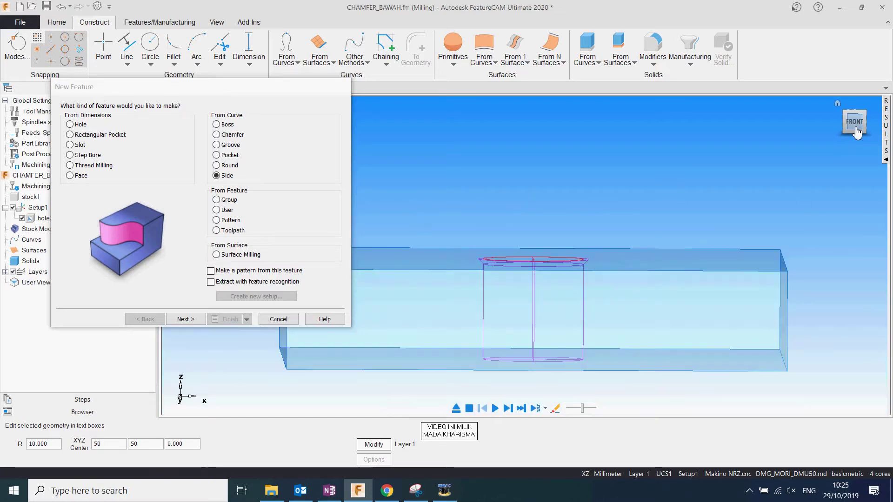
pyautogui.click(184, 444)
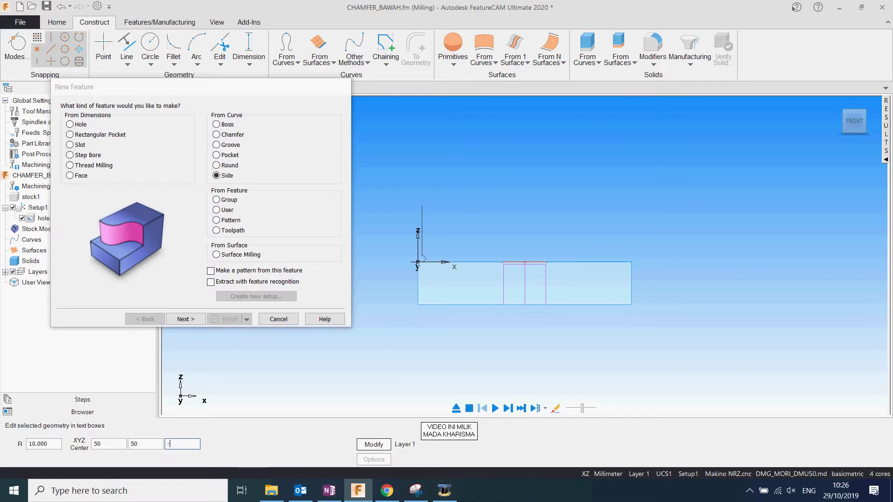
pyautogui.click(374, 444)
pyautogui.scroll(5, 534, 329)
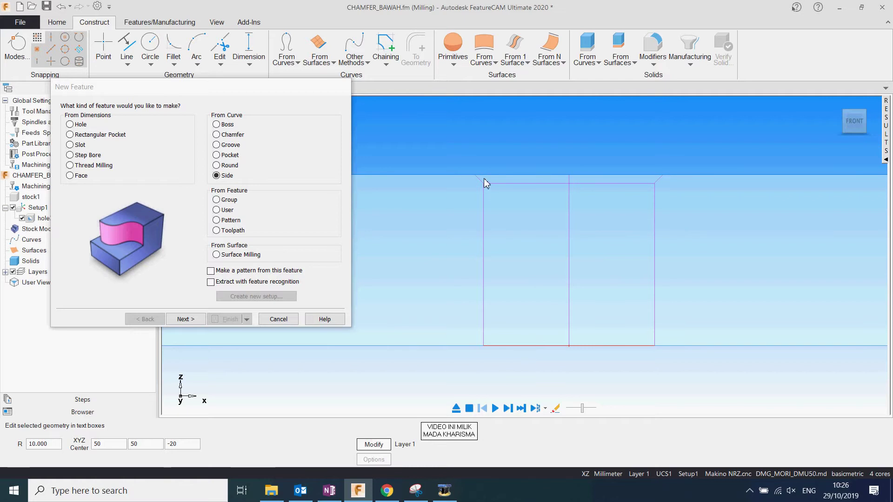
# Lower the selected circle slightly below the stock by changing its centre Z to -21.
pyautogui.click(179, 448)
pyautogui.moveTo(179, 446); pyautogui.dragTo(174, 442)
pyautogui.write('1')
pyautogui.click(374, 444)
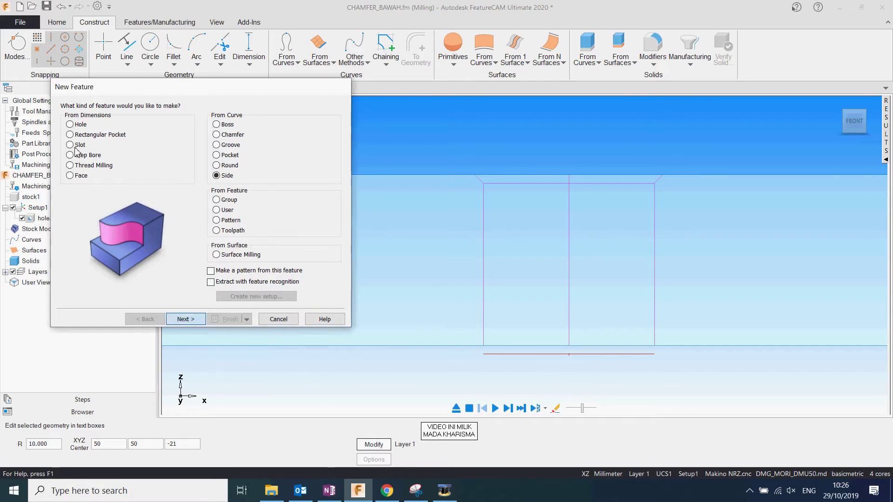
# Define the Side feature from the lowered circle, keeping the Normal machining side and 0.0 Z offset, and finish creating it.
pyautogui.click(186, 319)
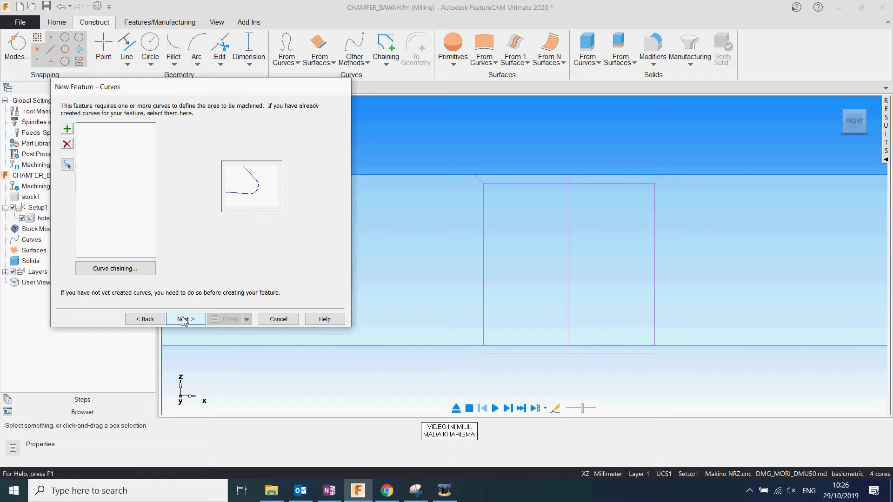
pyautogui.click(68, 165)
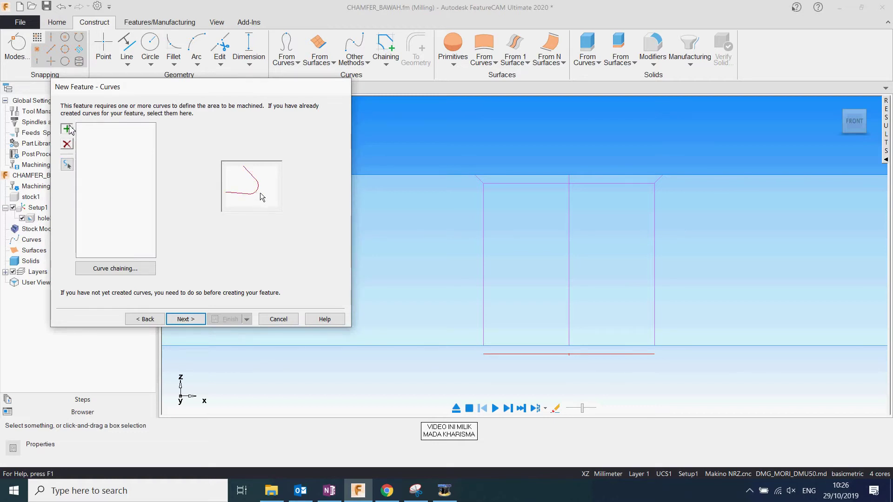
pyautogui.click(181, 321)
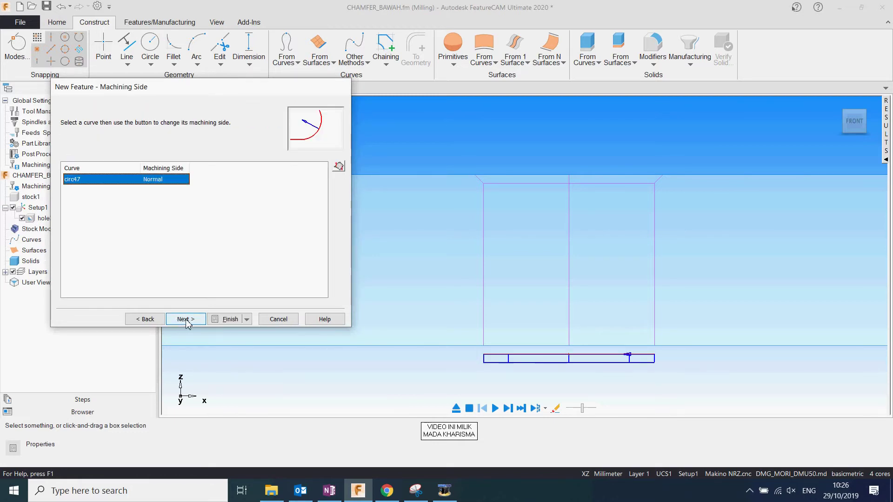
pyautogui.click(187, 321)
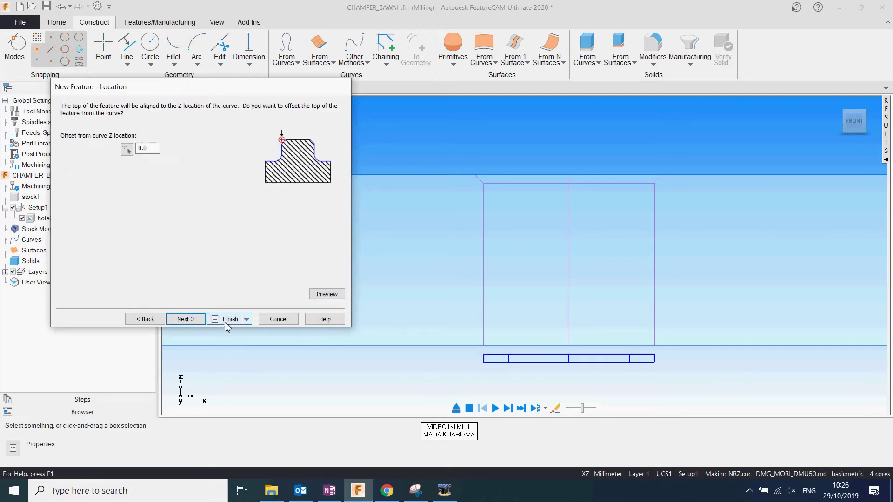
pyautogui.click(227, 320)
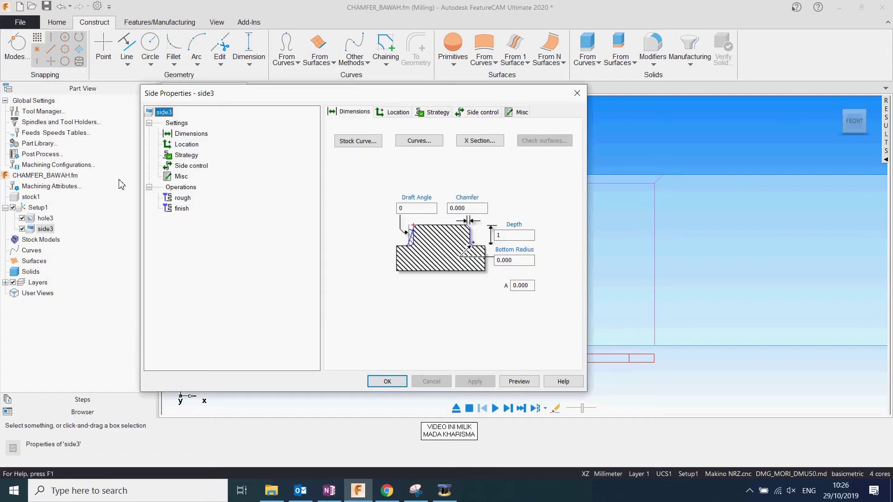
# Turn off Rough pass, Ramp from top and Wind fan finish in the Side feature's strategy and apply the changes.
pyautogui.click(184, 156)
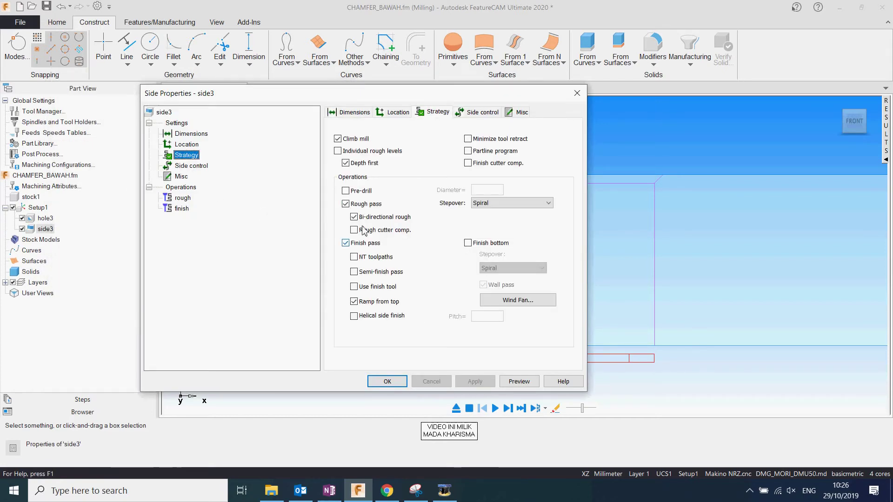
pyautogui.click(346, 204)
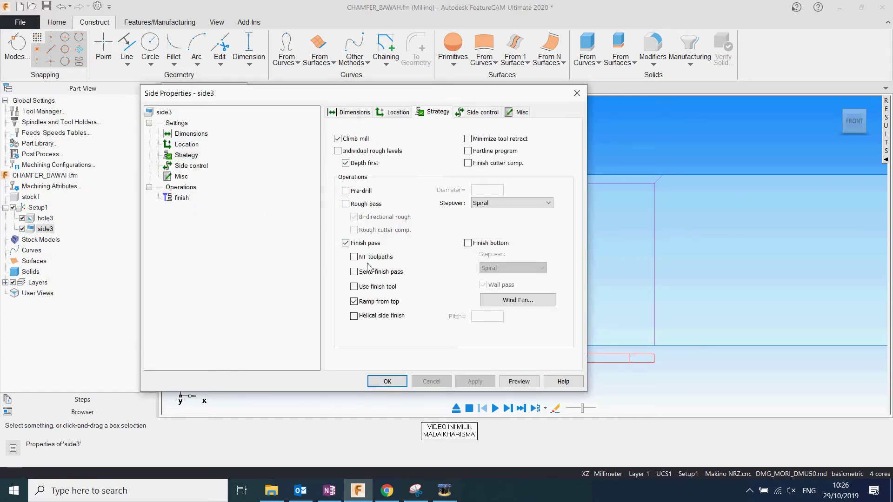
pyautogui.click(355, 303)
pyautogui.click(516, 300)
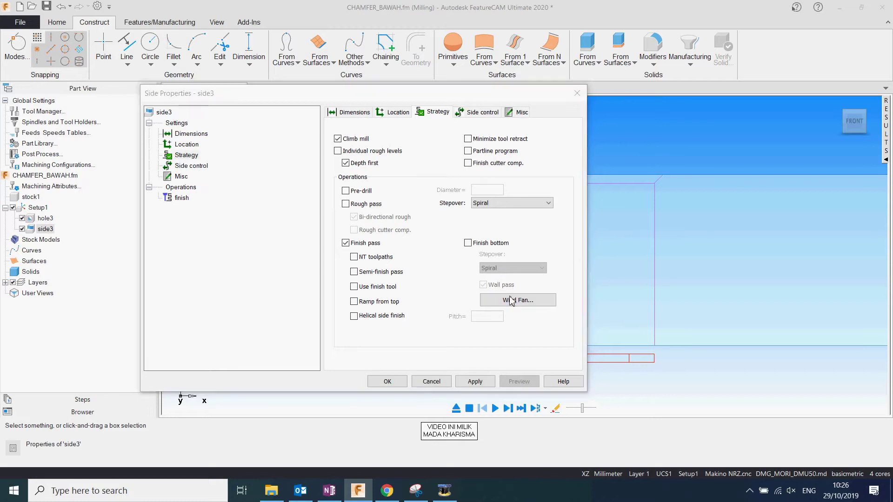
pyautogui.click(305, 246)
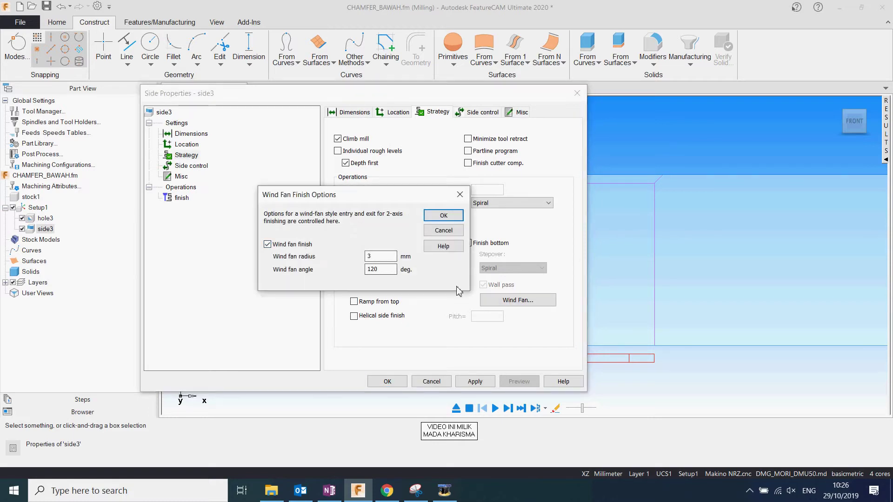
pyautogui.click(442, 216)
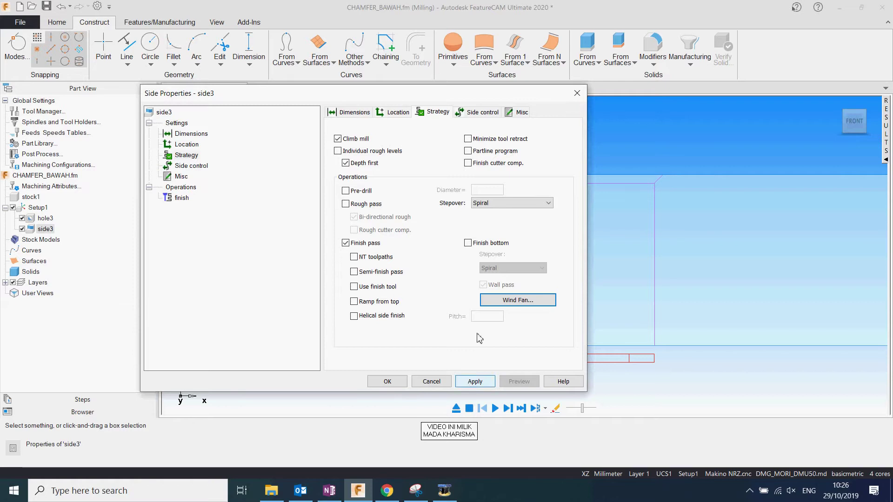
# Set the finish operation's plunge, start and retract points to the circle centre, pt(50,50,0), and apply them.
pyautogui.click(180, 199)
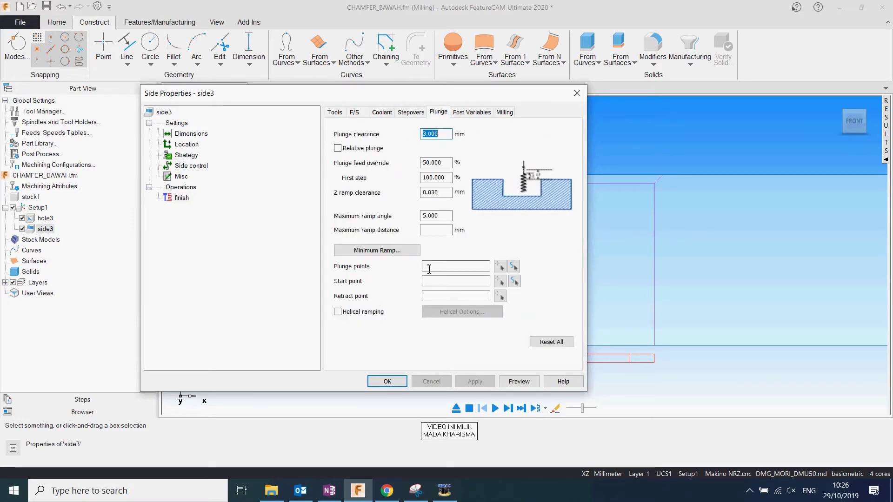
pyautogui.click(509, 267)
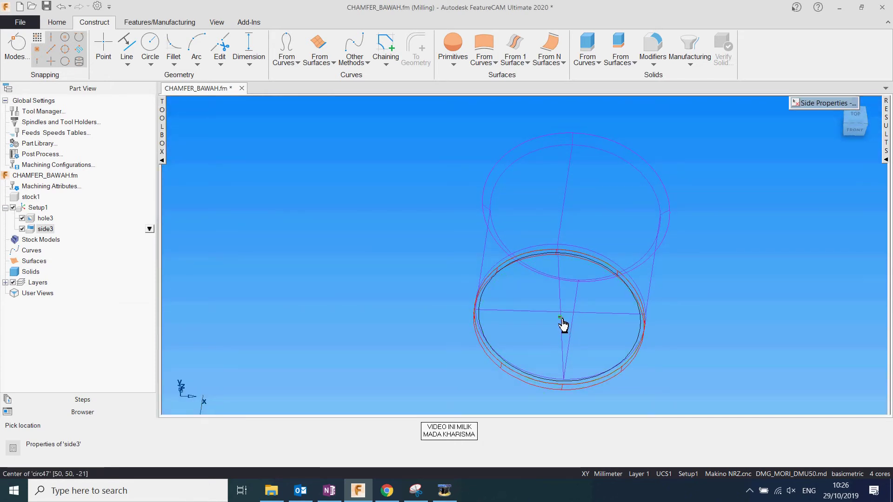
pyautogui.click(561, 321)
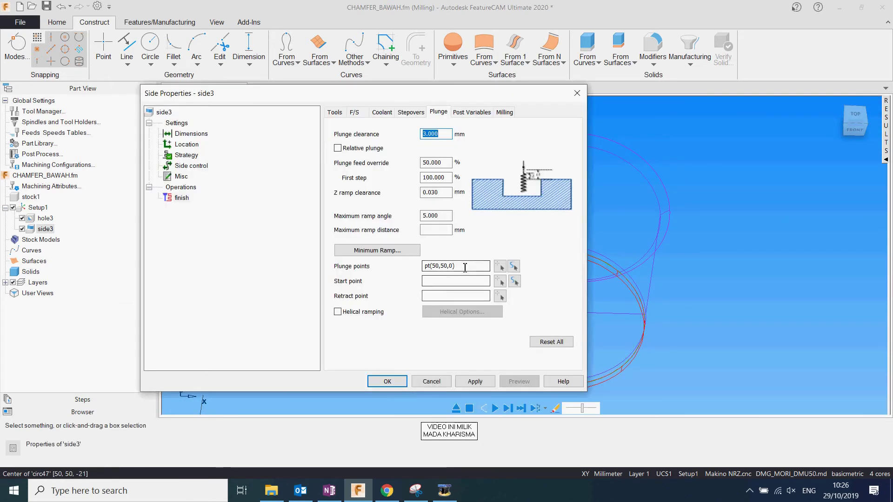
pyautogui.hotkey('ctrl', 'c')
pyautogui.click(454, 281)
pyautogui.hotkey('ctrl', 'v')
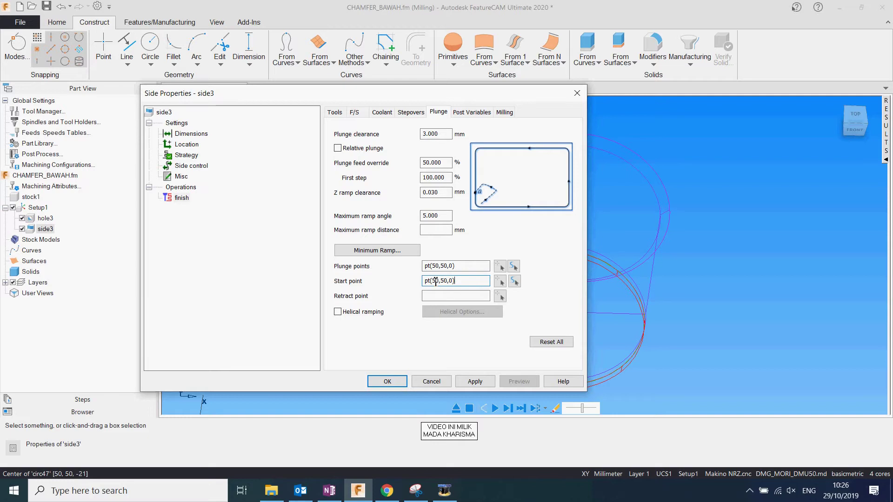
pyautogui.click(456, 295)
pyautogui.hotkey('ctrl', 'v')
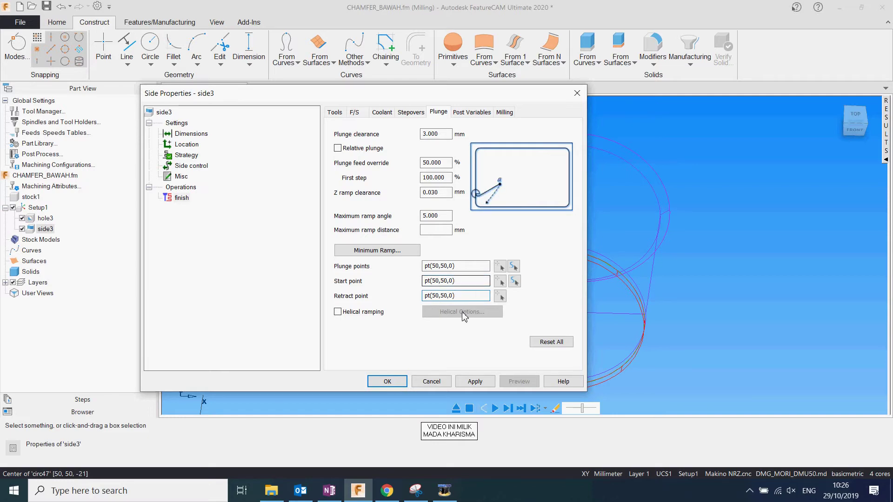
pyautogui.click(475, 382)
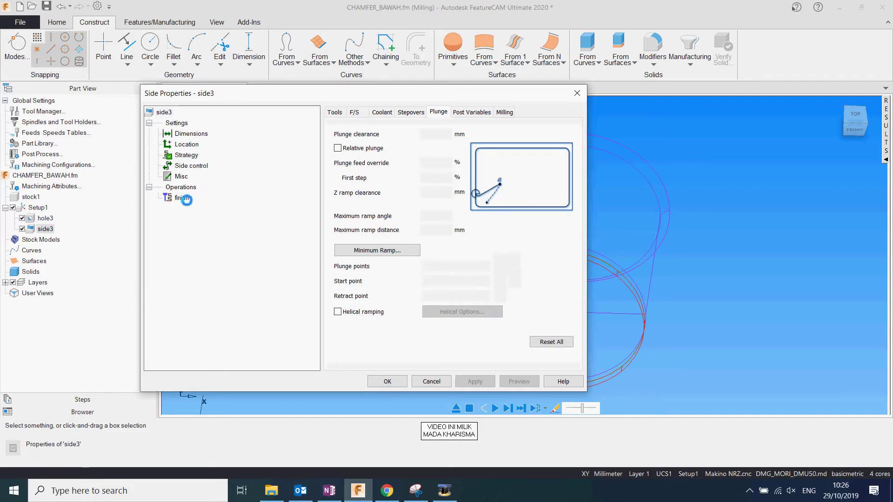
# Examine the Form Tools group and the full list of tools available for the Side feature's finish operation.
pyautogui.click(335, 112)
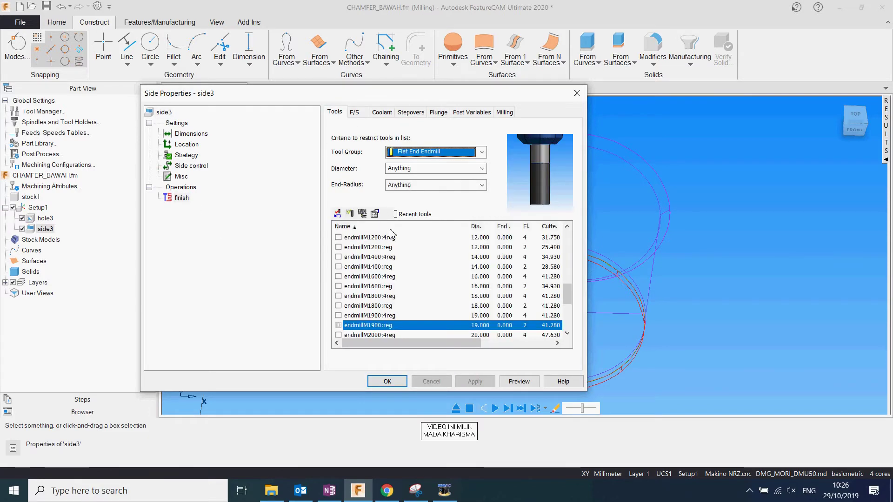
pyautogui.click(454, 152)
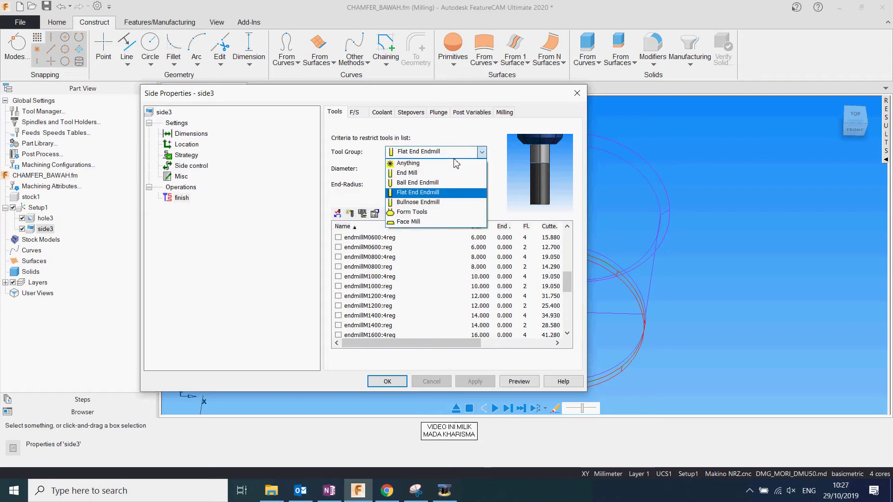
pyautogui.click(439, 213)
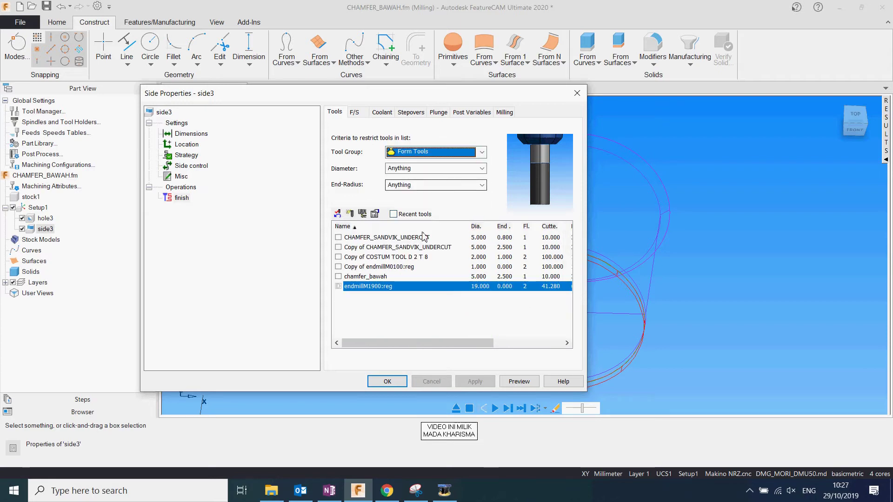
pyautogui.click(393, 248)
pyautogui.click(380, 258)
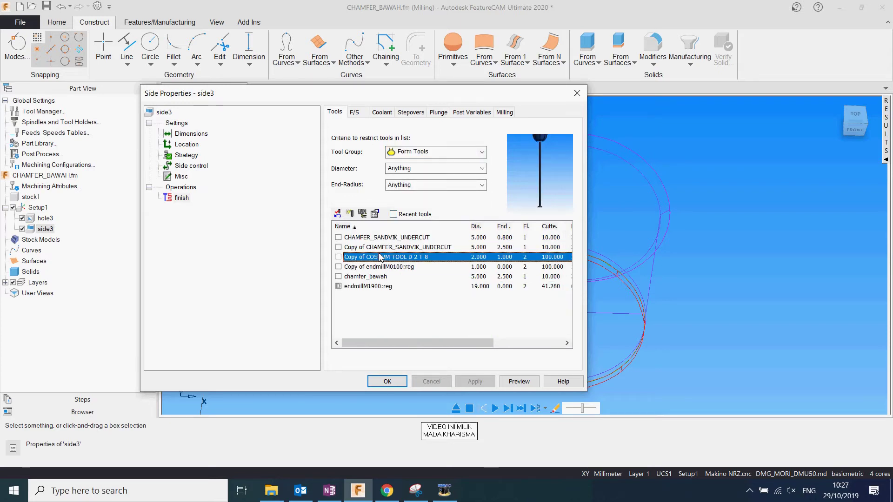
pyautogui.click(384, 249)
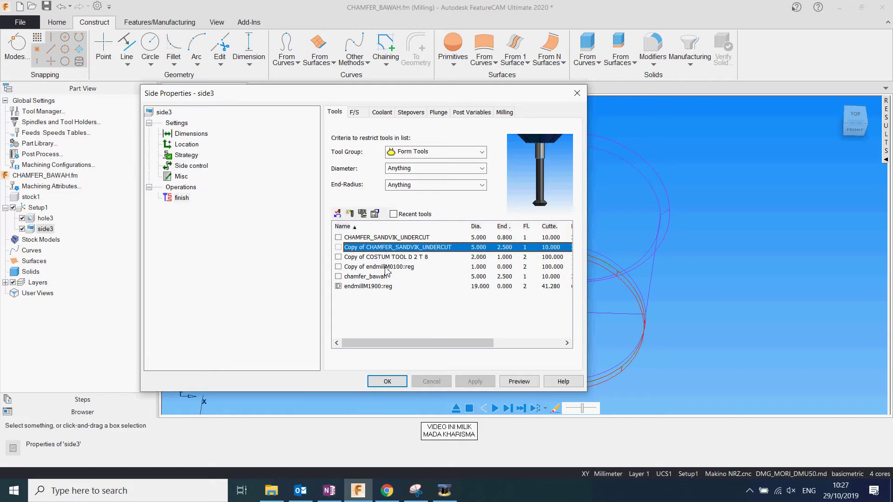
pyautogui.click(435, 152)
pyautogui.click(405, 164)
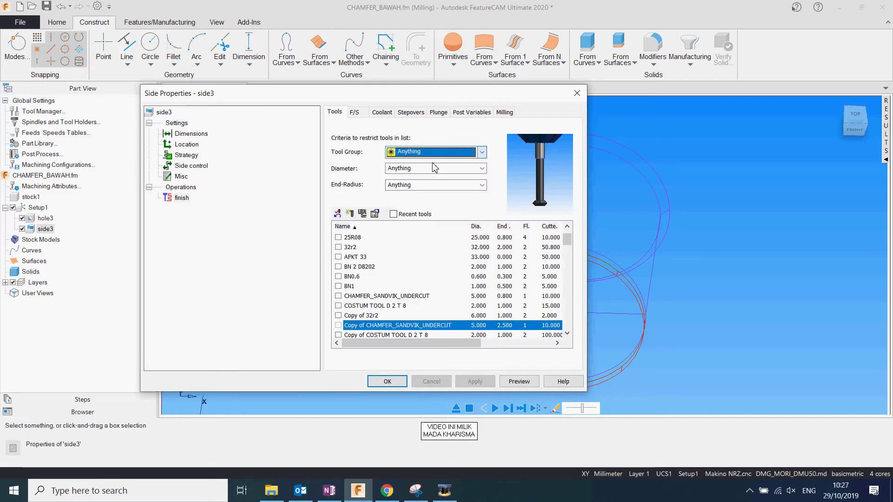
pyautogui.scroll(-15, 405, 304)
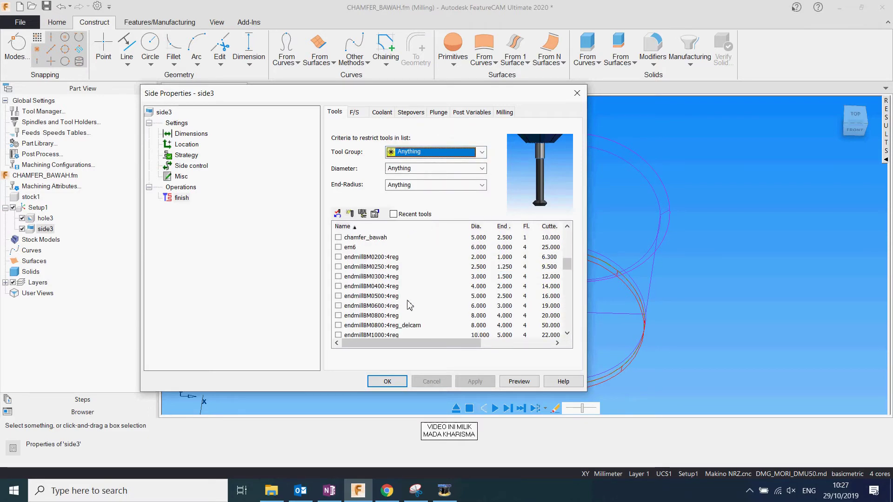
pyautogui.scroll(-1, 408, 303)
pyautogui.scroll(15, 408, 300)
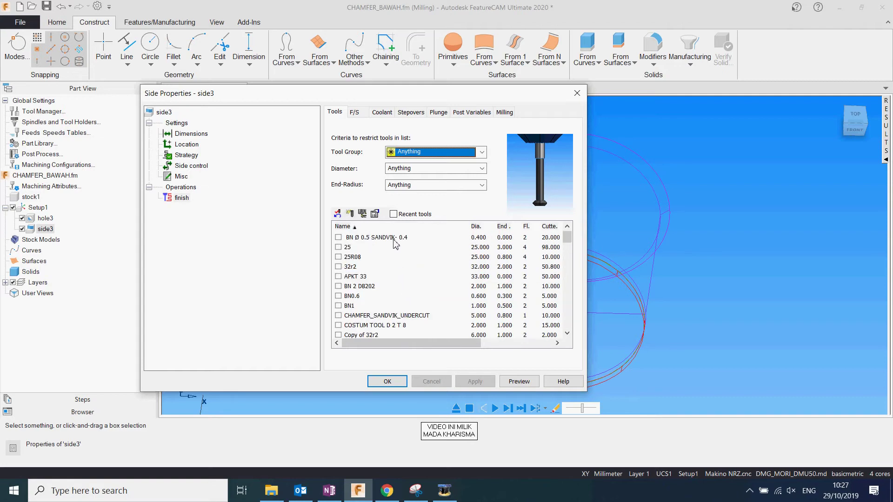
pyautogui.click(393, 238)
pyautogui.scroll(-1, 424, 308)
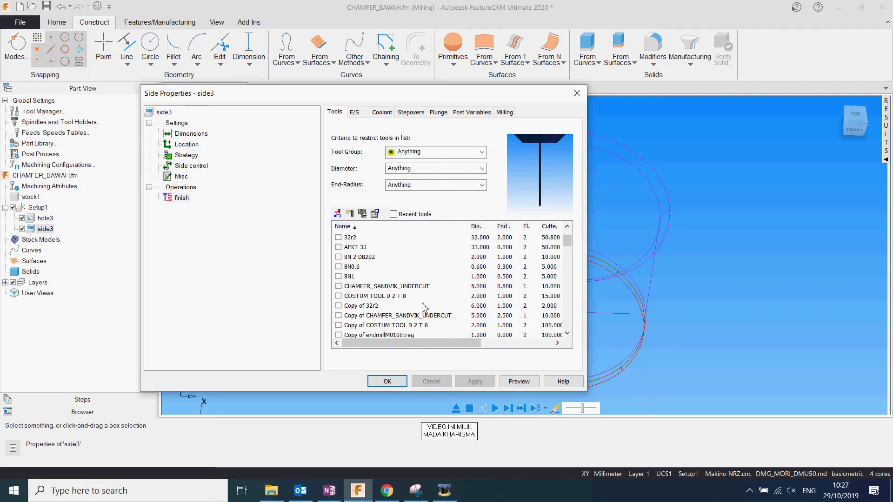
pyautogui.click(409, 288)
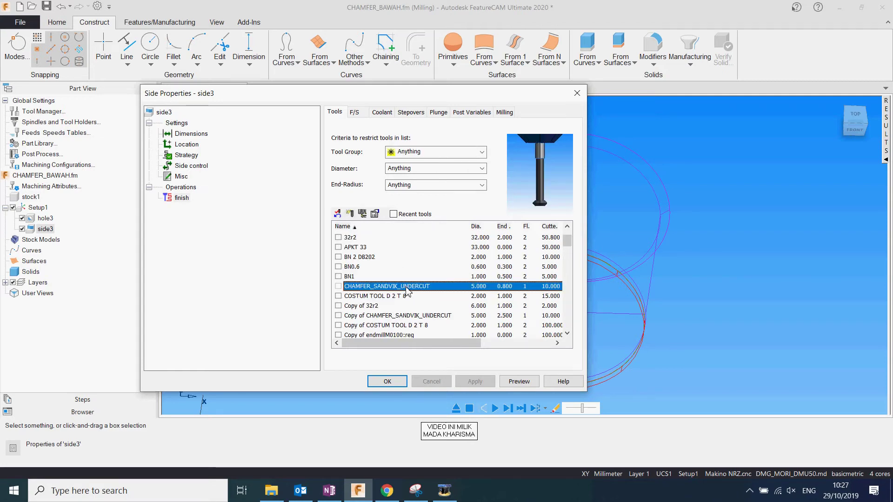
pyautogui.click(350, 213)
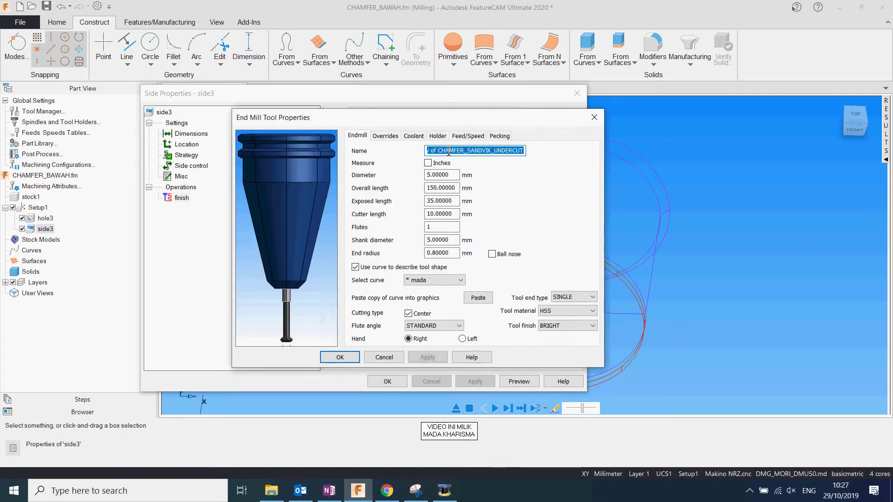
pyautogui.write('chamfer')
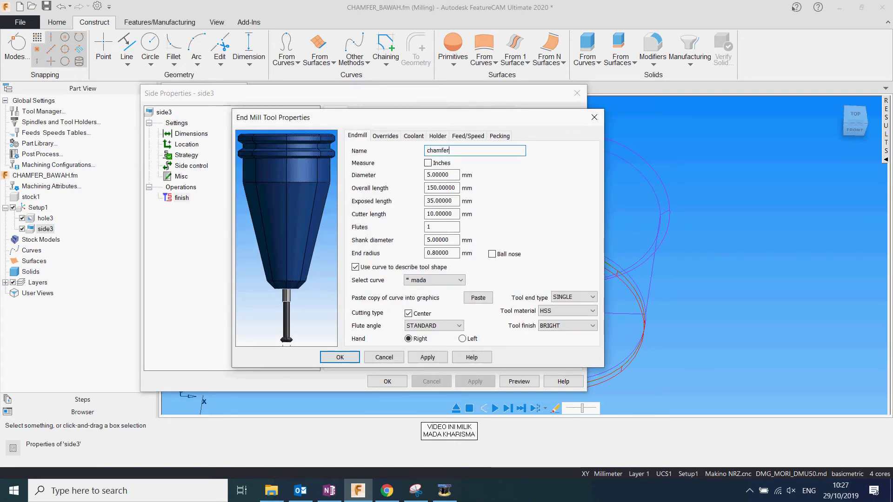
pyautogui.write('_bawah')
pyautogui.click(441, 280)
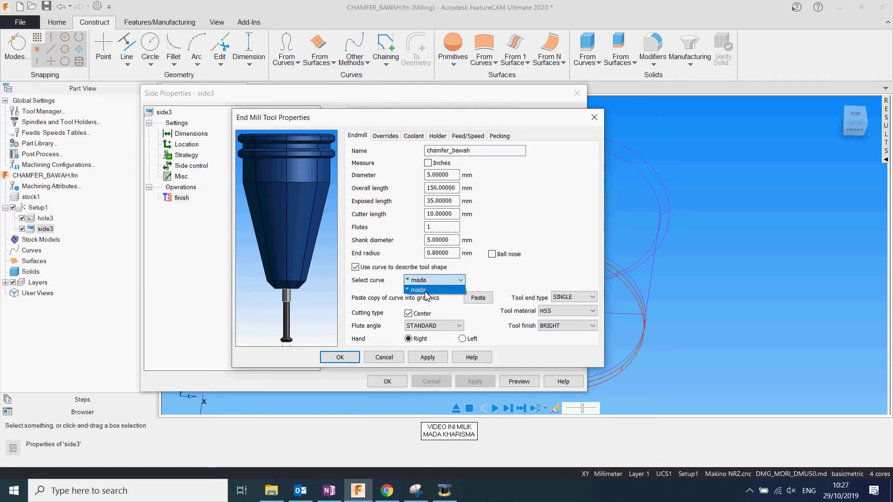
pyautogui.click(423, 154)
pyautogui.moveTo(423, 123); pyautogui.dragTo(437, 409)
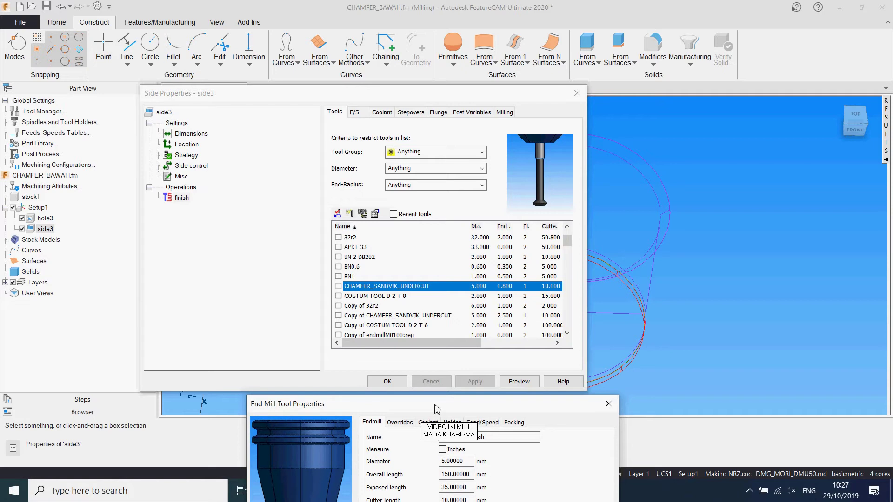
pyautogui.click(445, 97)
pyautogui.click(19, 251)
pyautogui.moveTo(439, 412); pyautogui.dragTo(426, 164)
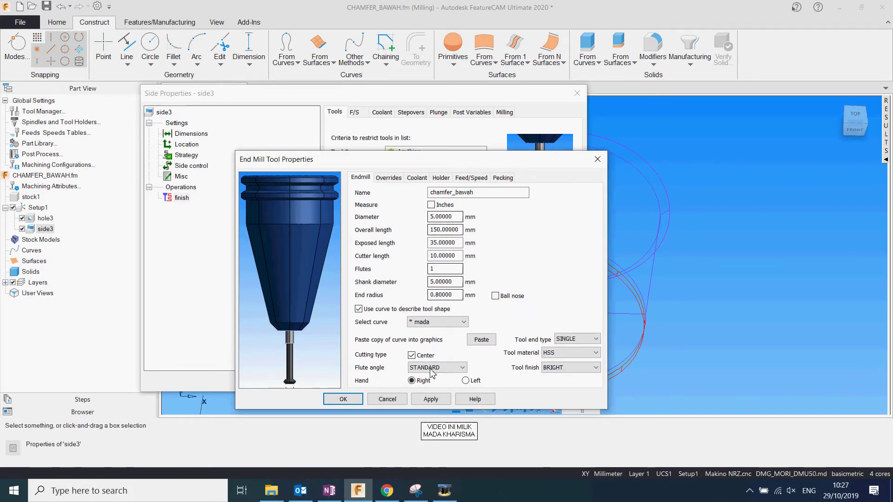
pyautogui.click(387, 399)
pyautogui.click(387, 381)
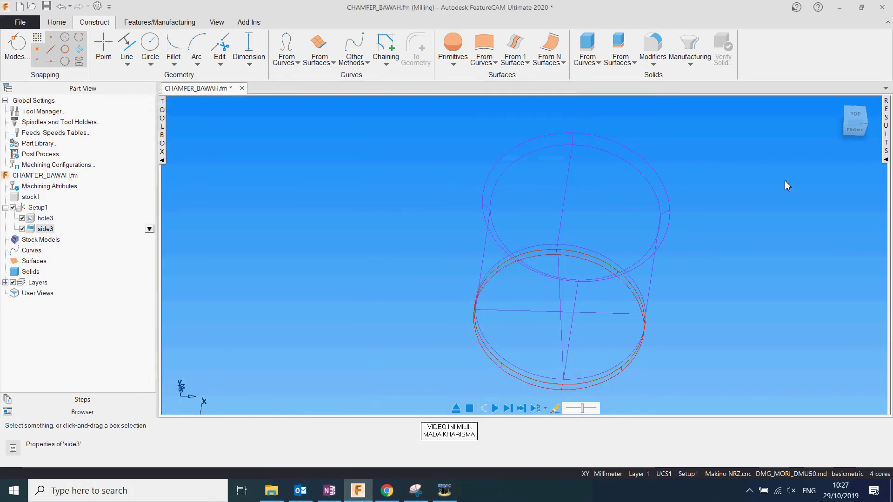
# Chain the chamfer cutter's profile lines in the front view, from the vertical shank to the origin, into a curve named chamfer tools.
pyautogui.click(854, 130)
pyautogui.scroll(5, 582, 243)
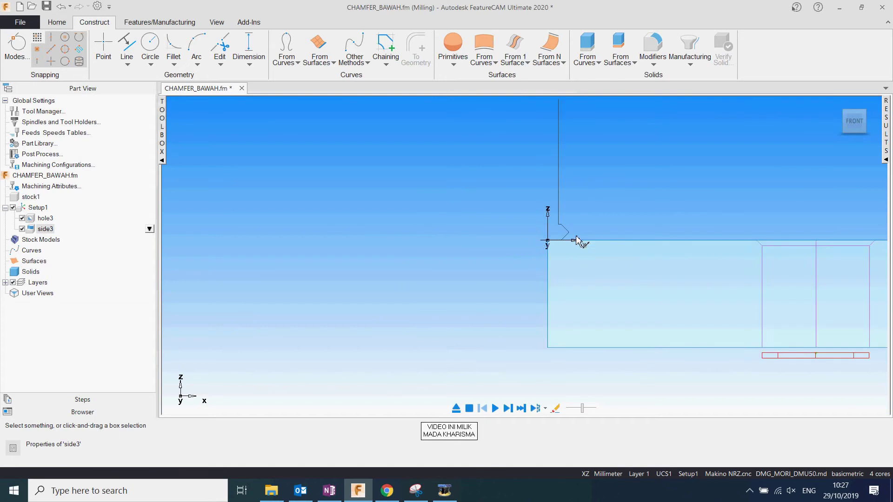
pyautogui.click(516, 246)
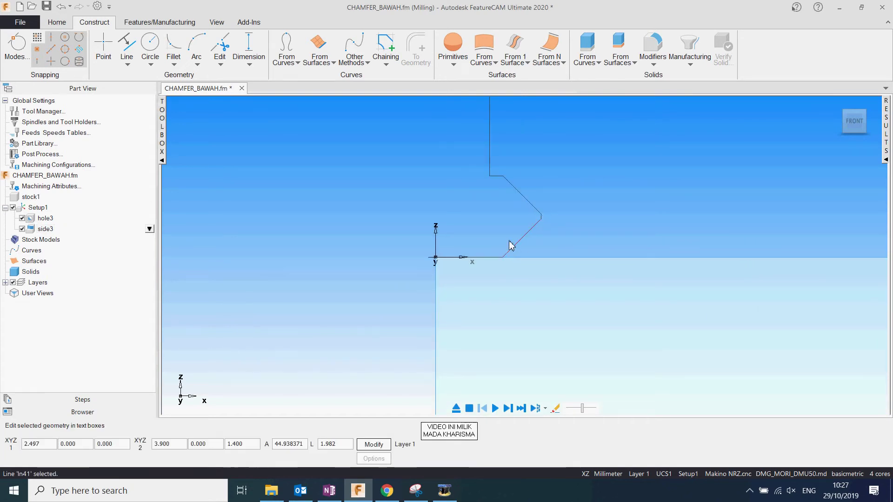
pyautogui.click(508, 183)
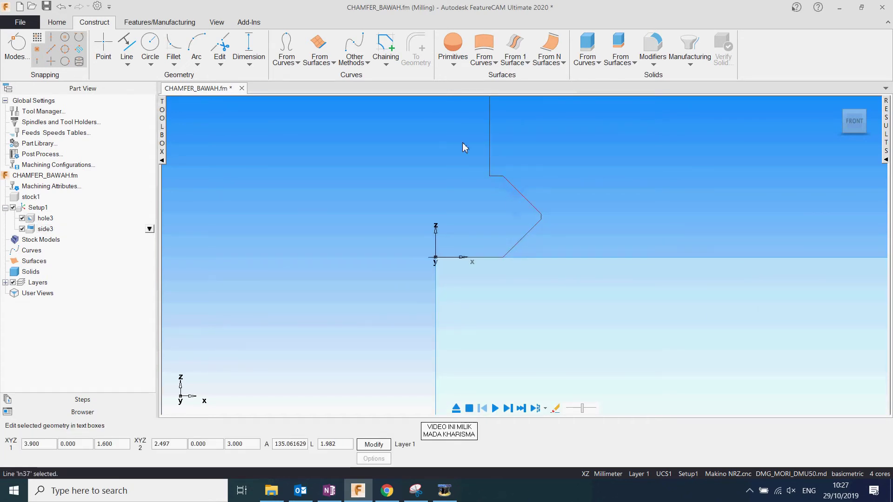
pyautogui.click(386, 63)
pyautogui.click(397, 106)
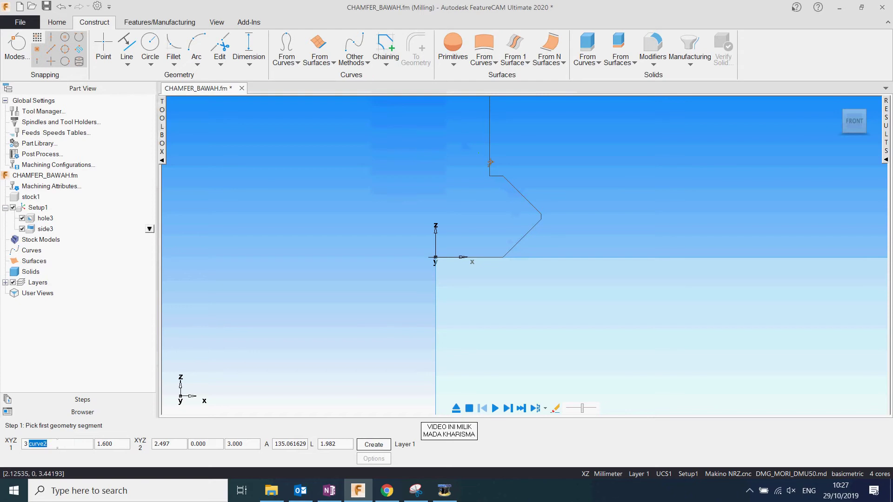
pyautogui.click(489, 161)
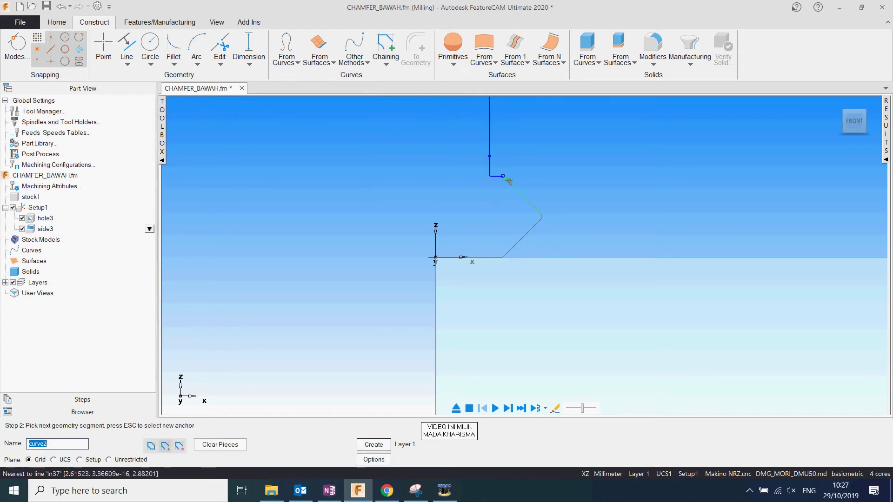
pyautogui.click(512, 186)
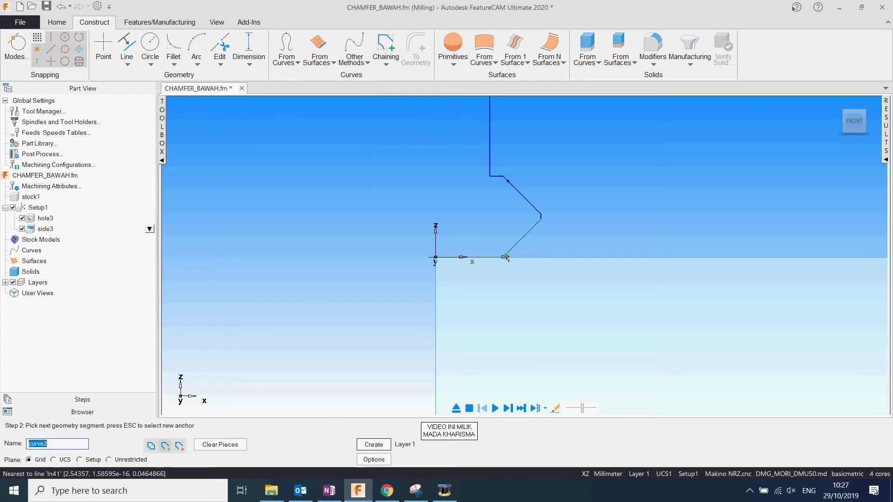
pyautogui.click(506, 257)
pyautogui.click(472, 257)
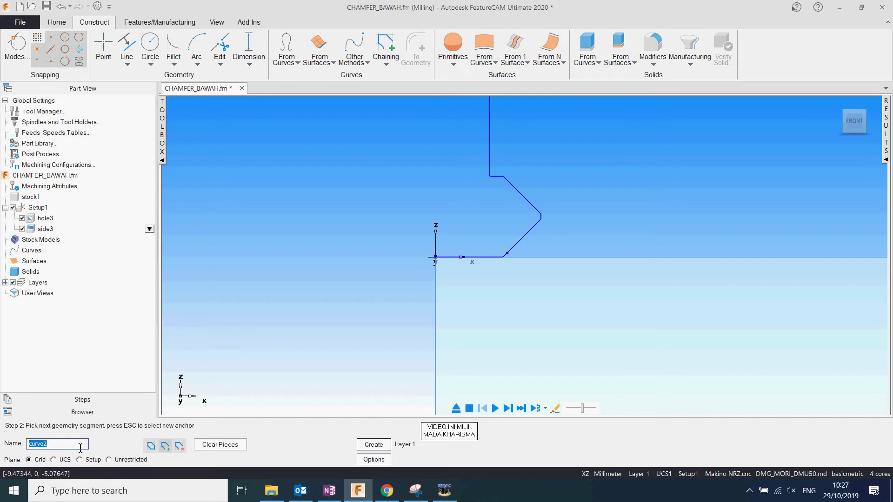
pyautogui.write('chamfer tools')
pyautogui.click(374, 444)
# Reopen the side3 finish operation's tool list and set the tool group filter to Anything.
pyautogui.doubleClick(37, 229)
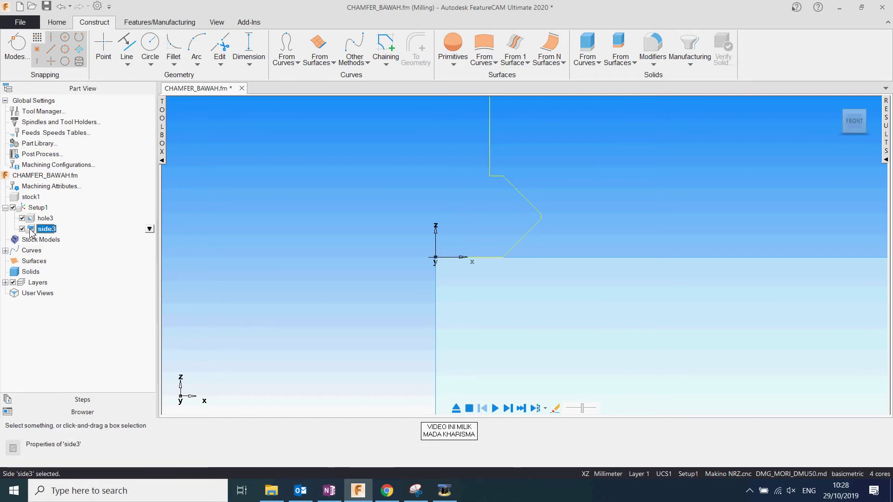
pyautogui.click(181, 198)
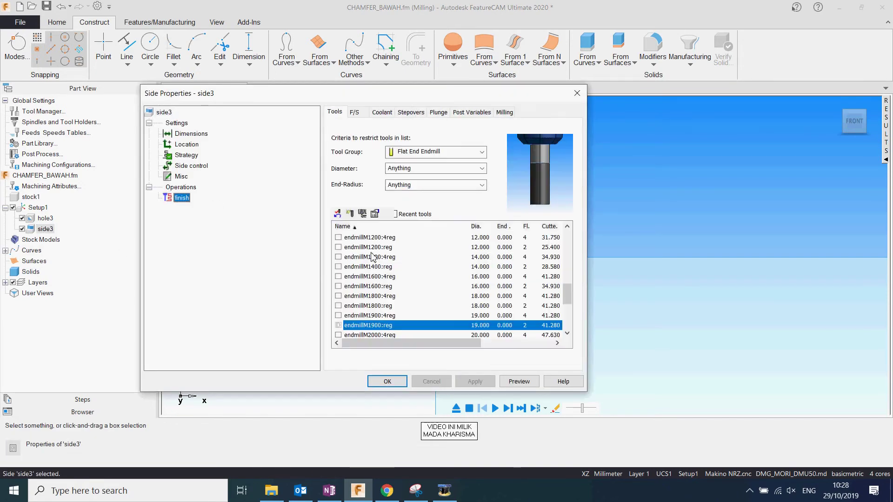
pyautogui.scroll(-4, 386, 250)
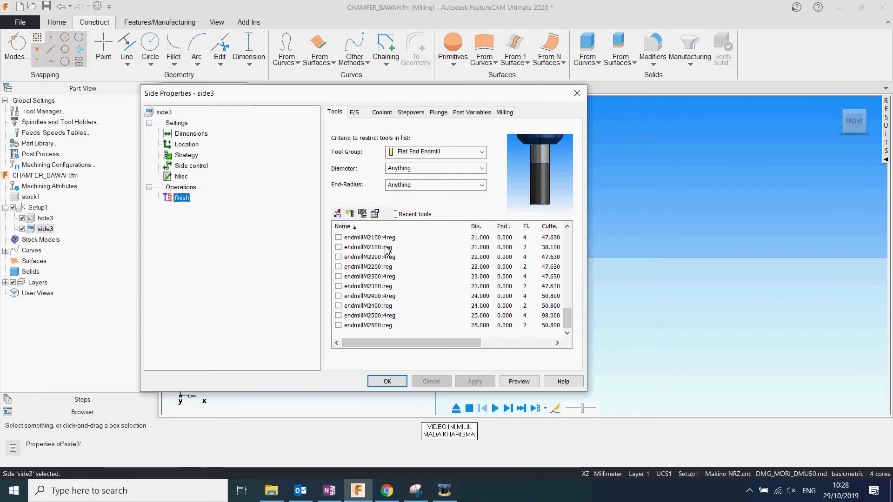
pyautogui.click(419, 152)
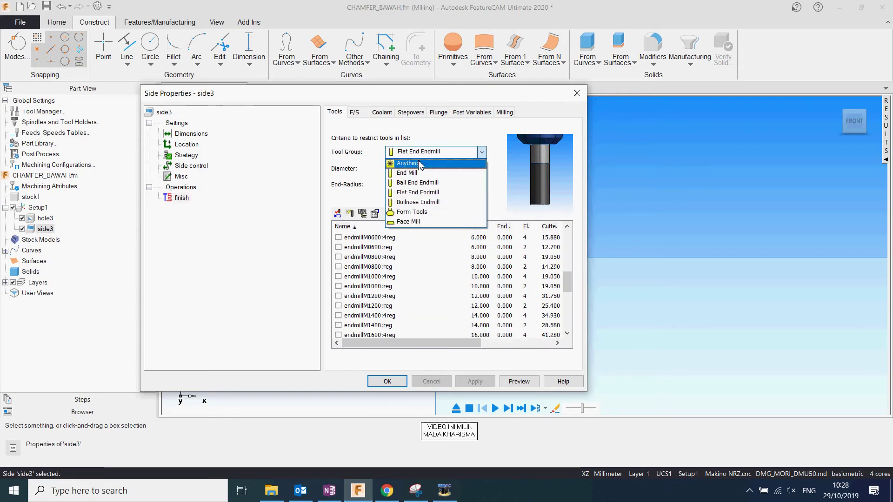
pyautogui.click(409, 161)
pyautogui.scroll(8, 391, 251)
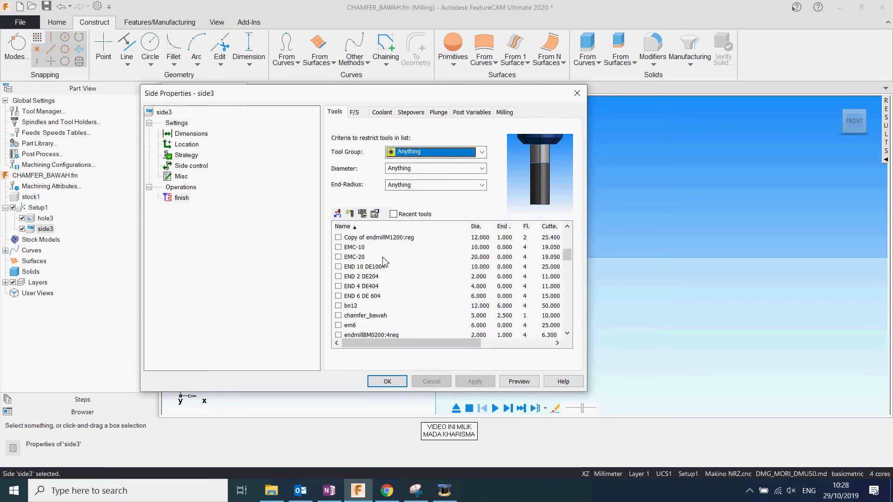
pyautogui.scroll(3, 385, 262)
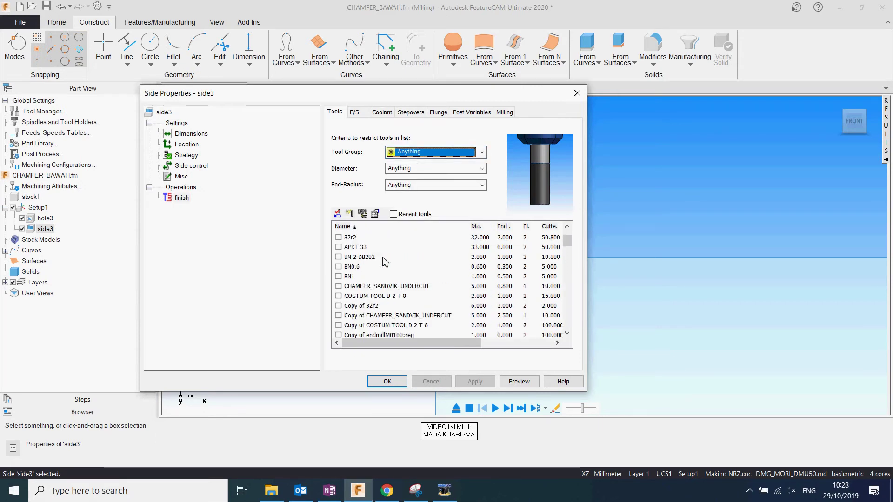
# Create a new tool based on Copy of CHAMFER_SANDVIK_UNDERCUT, named chamfer_bawah and shaped by the chamfer tools curve, and apply it.
pyautogui.click(395, 325)
pyautogui.click(386, 316)
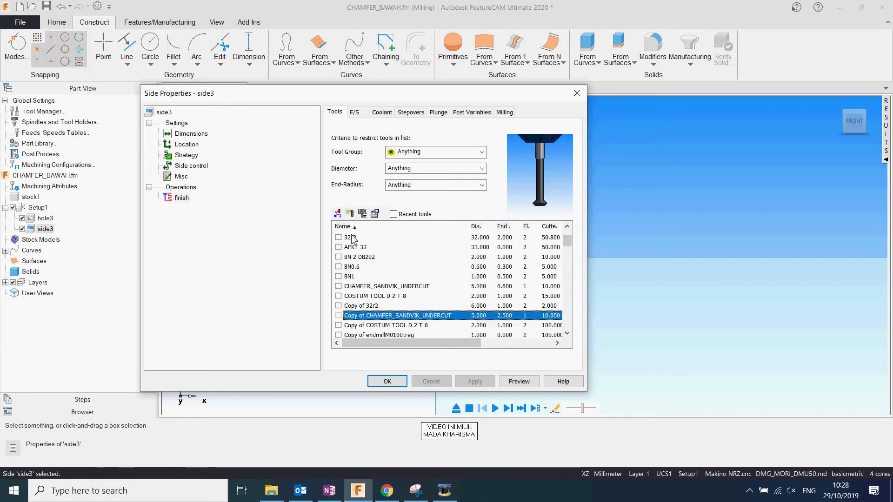
pyautogui.click(350, 213)
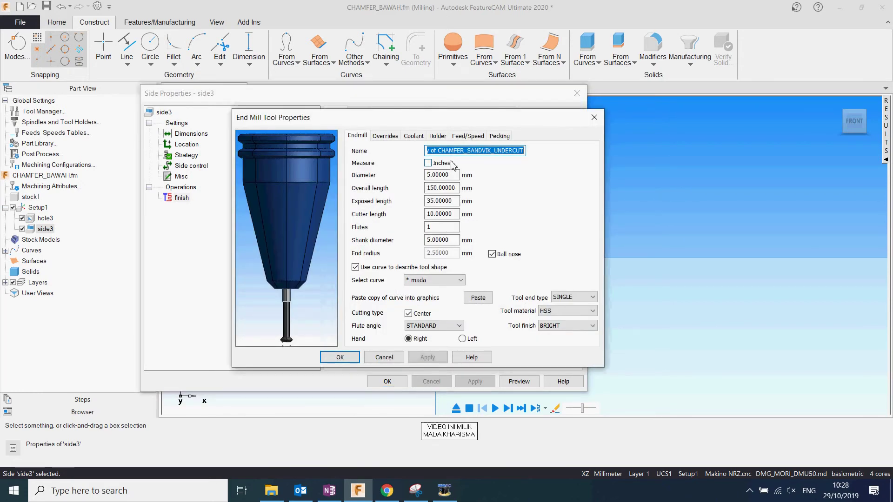
pyautogui.write('chamg')
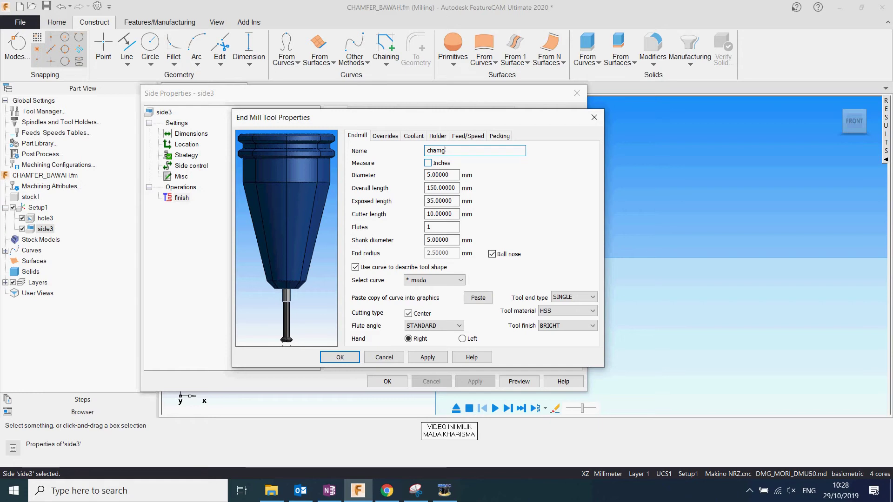
pyautogui.press('BackSpace')
pyautogui.write('fer_bawah')
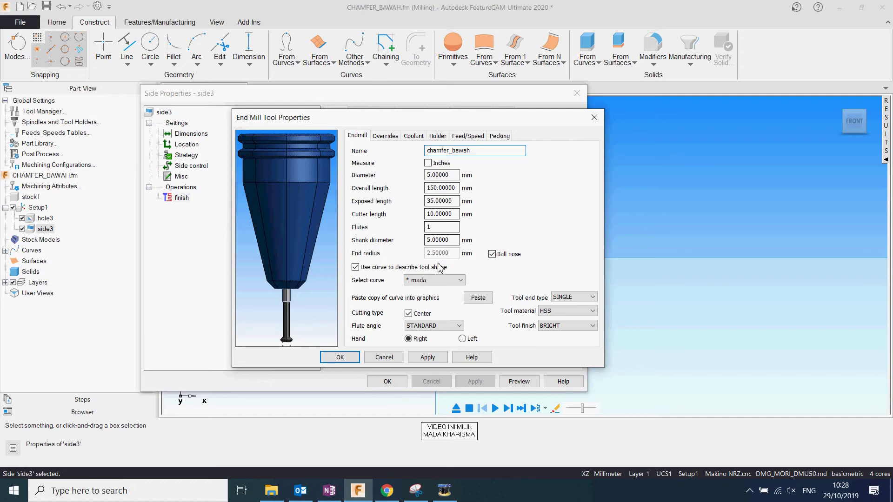
pyautogui.click(446, 280)
pyautogui.click(445, 292)
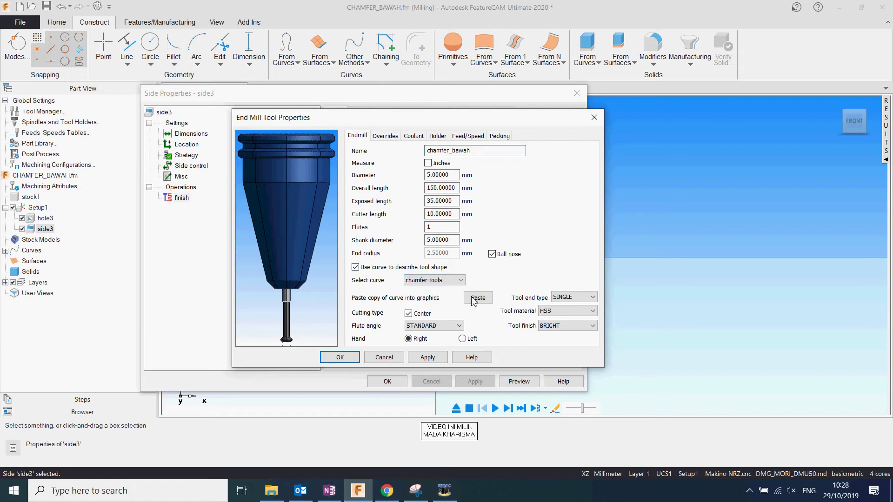
pyautogui.click(432, 358)
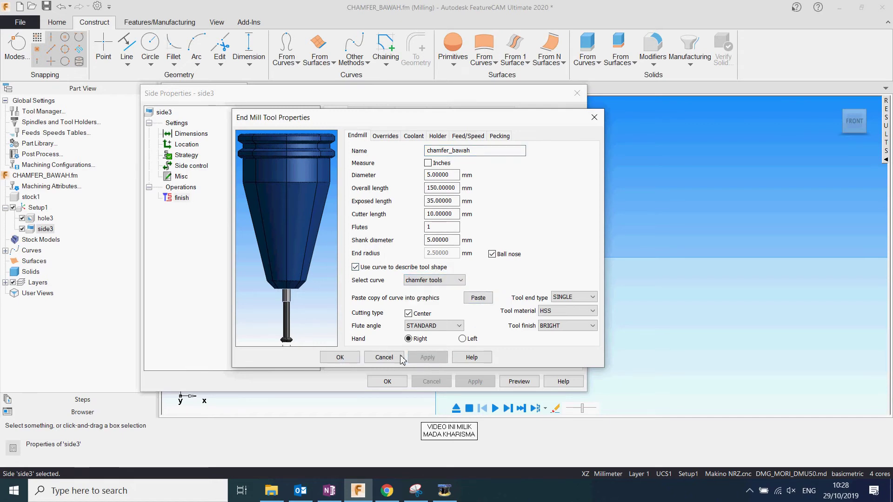
# Add the chamfer_bawah tool despite its duplicate parameters and apply it to the side3 finish operation.
pyautogui.click(340, 357)
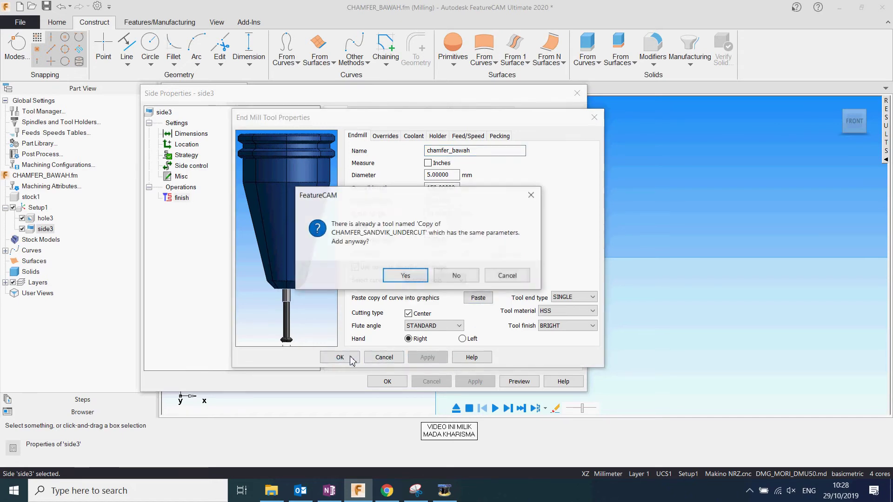
pyautogui.click(416, 279)
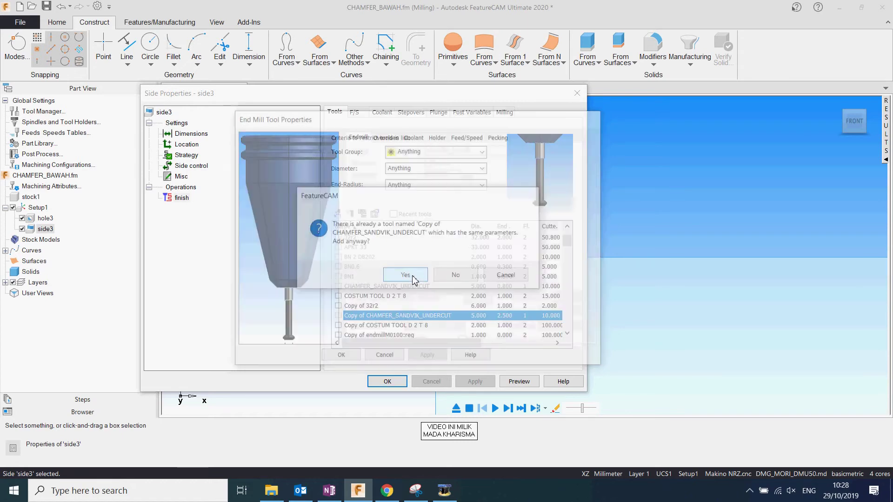
pyautogui.click(353, 275)
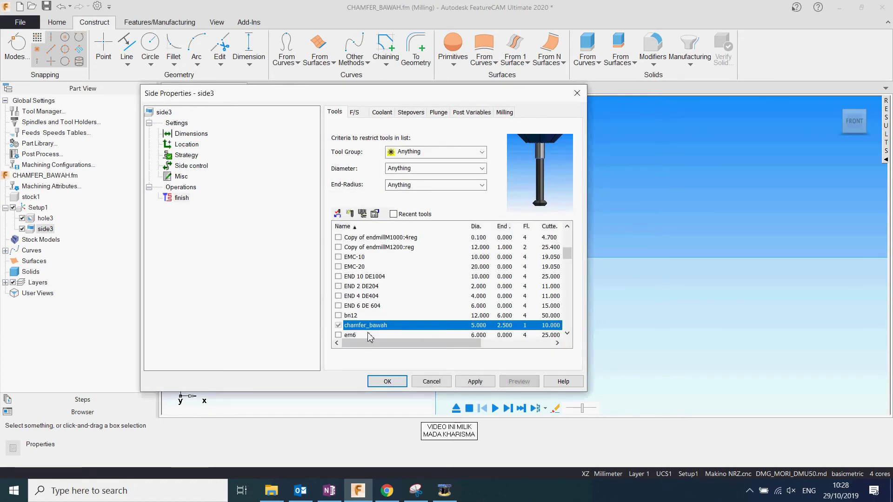
pyautogui.click(472, 385)
pyautogui.click(402, 383)
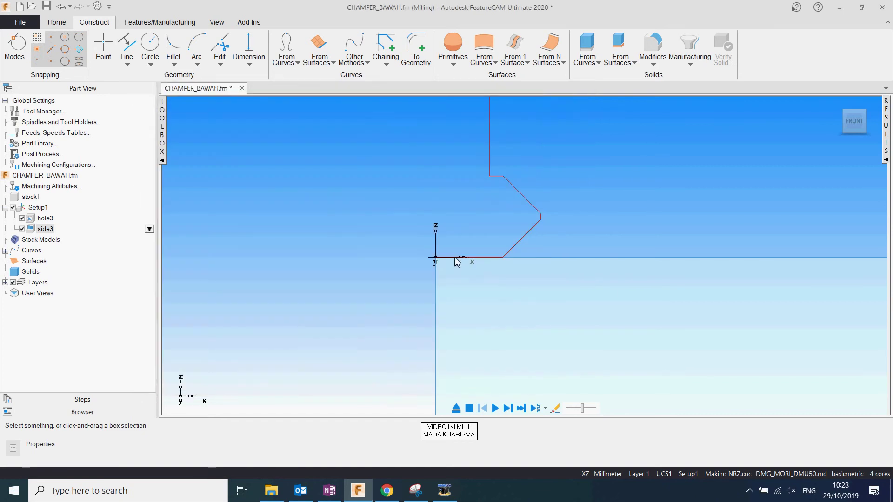
# Rename the hole3 feature as drill 20 and the side3 feature as chamfer undercut.
pyautogui.scroll(2, 481, 252)
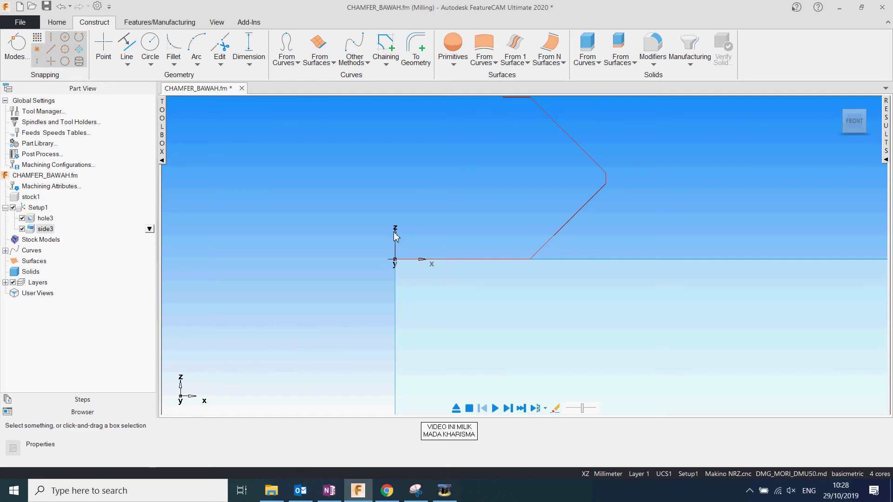
pyautogui.click(428, 235)
pyautogui.scroll(-4, 441, 246)
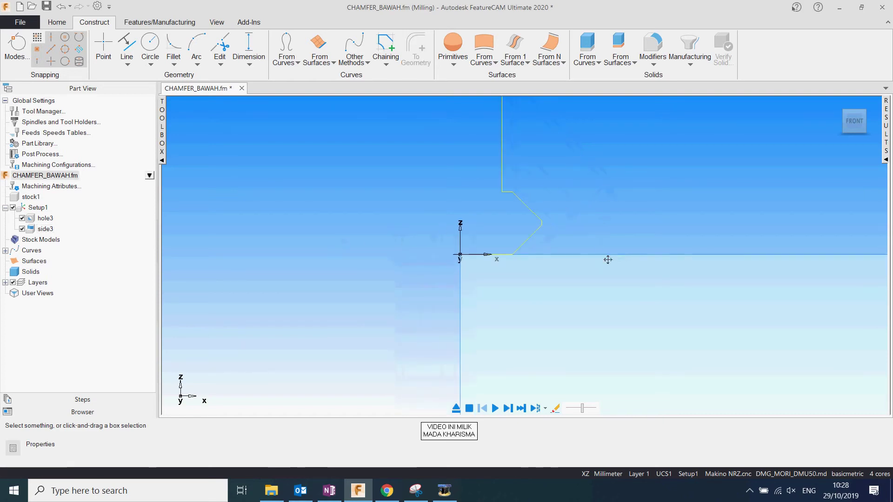
pyautogui.click(51, 218)
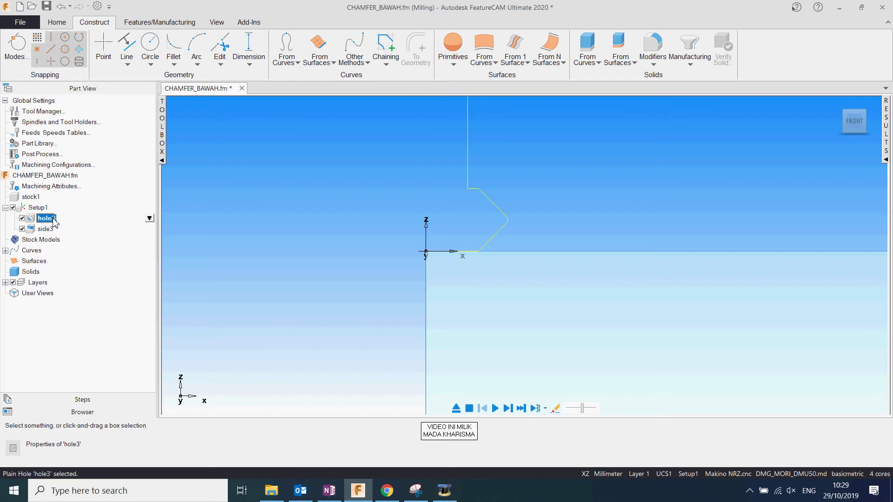
pyautogui.click(55, 218)
pyautogui.write('drill 20')
pyautogui.click(53, 230)
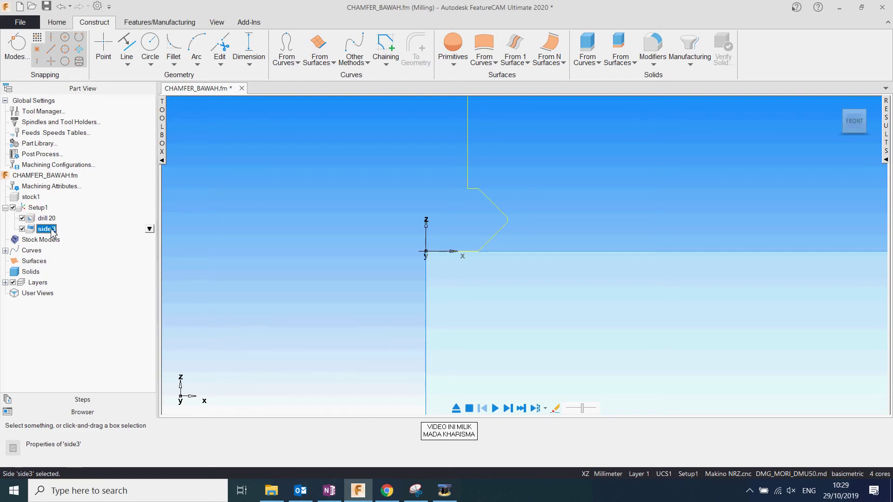
pyautogui.write('c')
pyautogui.write('hamfer undercut')
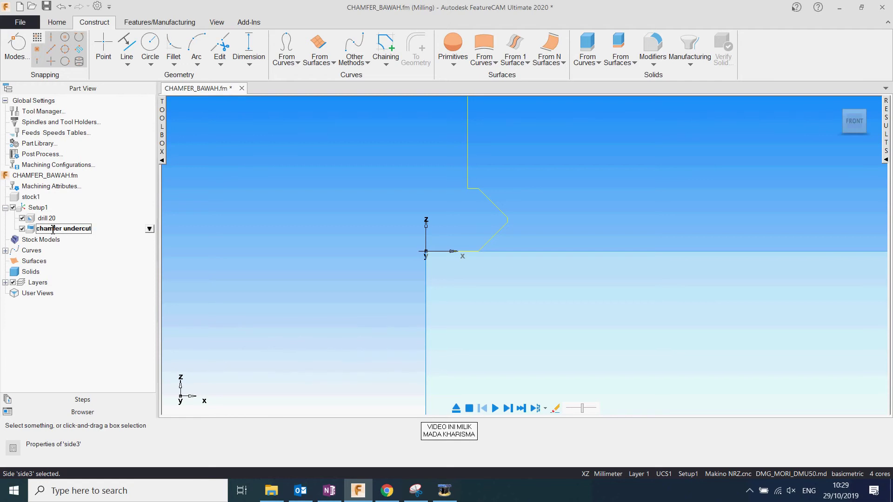
pyautogui.press('Return')
# Run a Centerline simulation of both features at a reduced speed in the front view, and stop it.
pyautogui.scroll(-3, 525, 246)
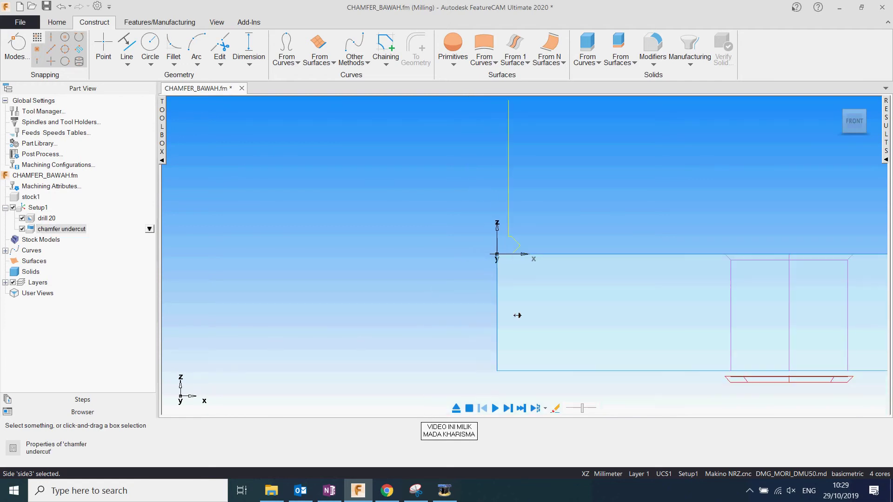
pyautogui.moveTo(518, 316); pyautogui.dragTo(474, 289, button='middle')
pyautogui.click(371, 173)
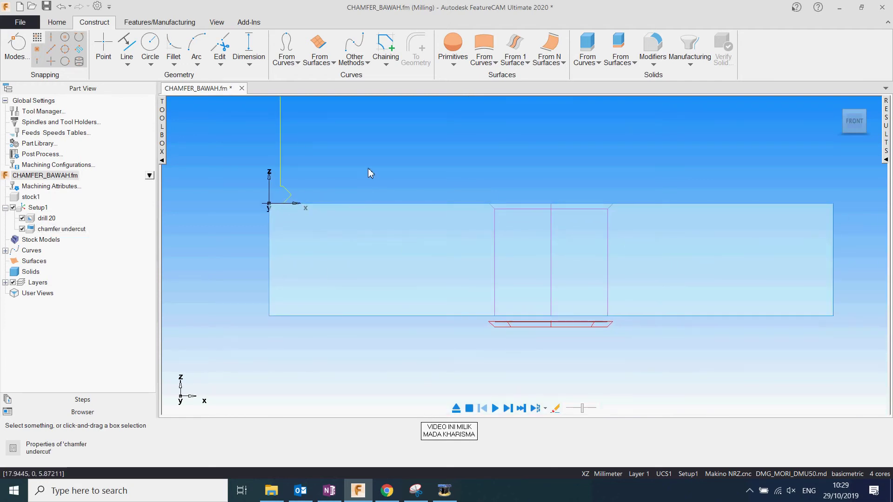
pyautogui.click(60, 22)
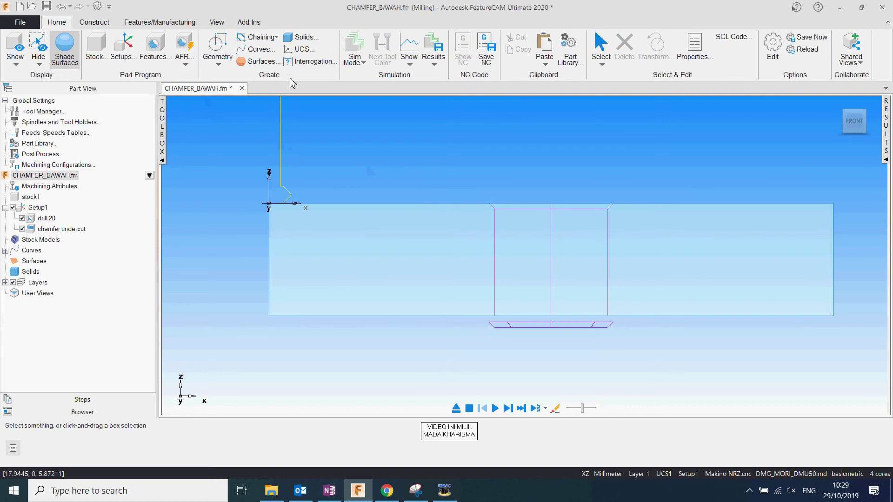
pyautogui.click(357, 59)
pyautogui.click(372, 82)
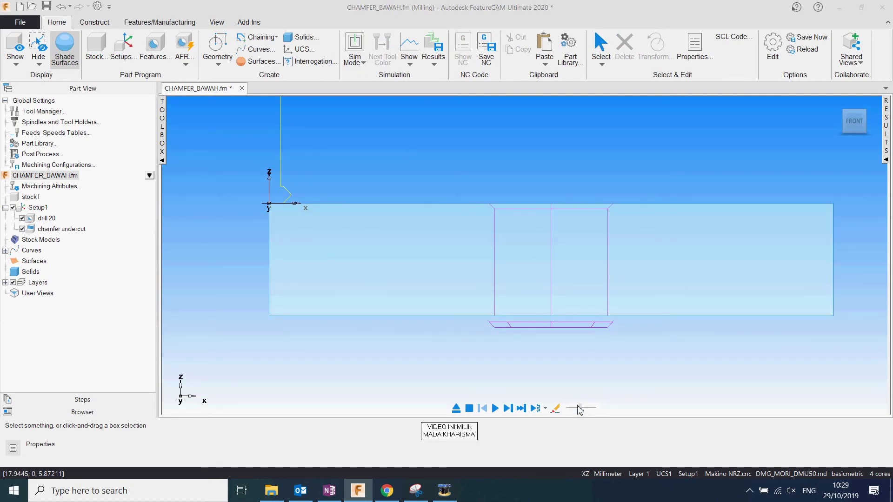
pyautogui.moveTo(579, 407); pyautogui.dragTo(575, 409)
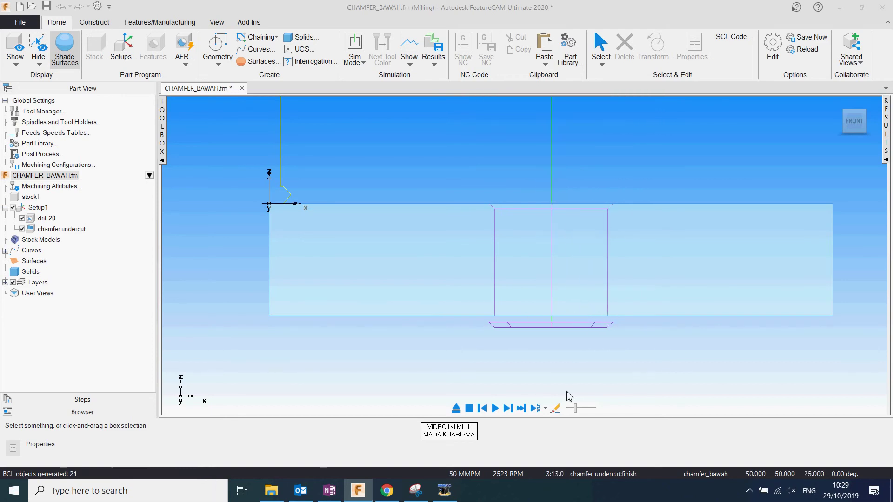
pyautogui.click(356, 59)
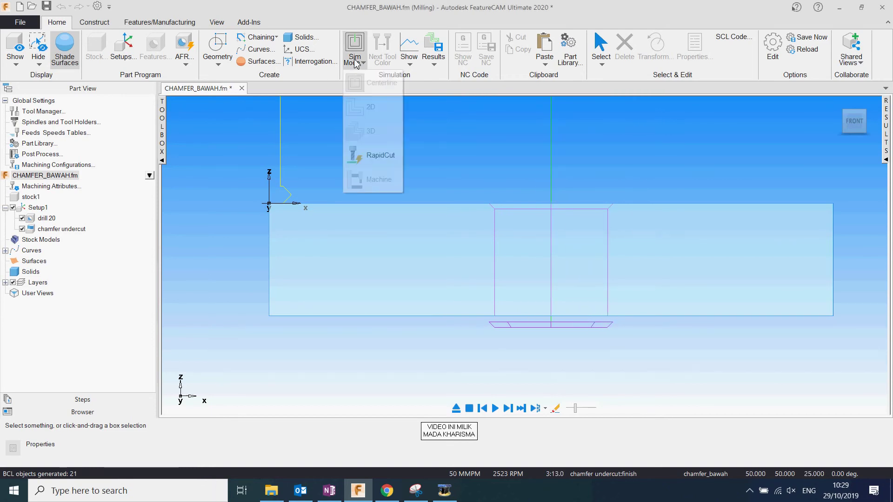
pyautogui.click(474, 137)
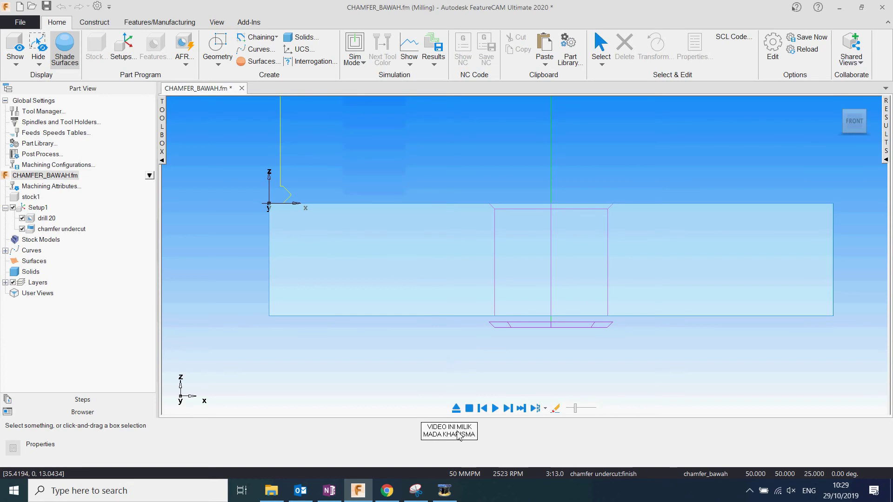
pyautogui.click(469, 408)
pyautogui.click(508, 440)
# Run the 3D simulation at a reduced speed and examine the hole's bottom edge from below the block.
pyautogui.click(355, 58)
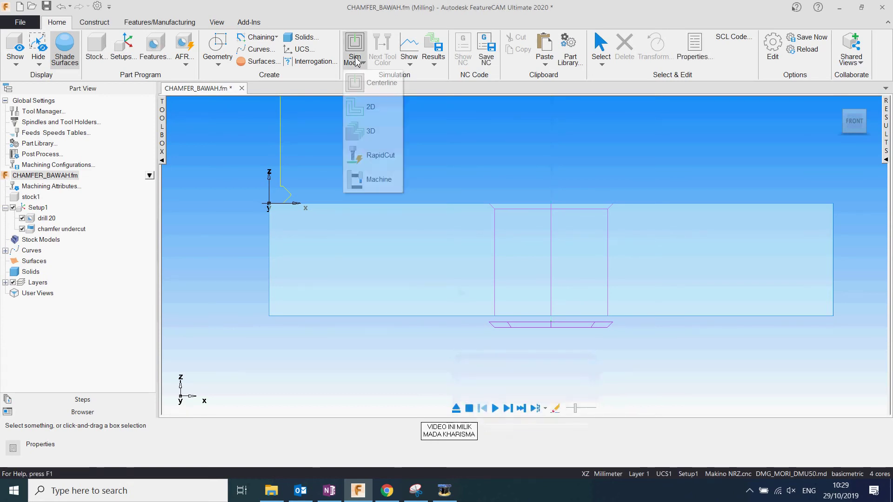
pyautogui.click(372, 134)
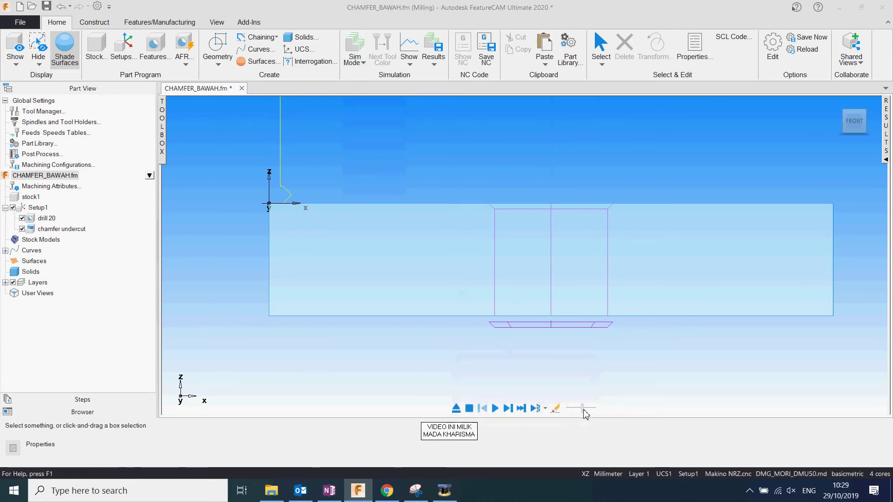
pyautogui.moveTo(582, 408); pyautogui.dragTo(573, 408)
pyautogui.click(508, 409)
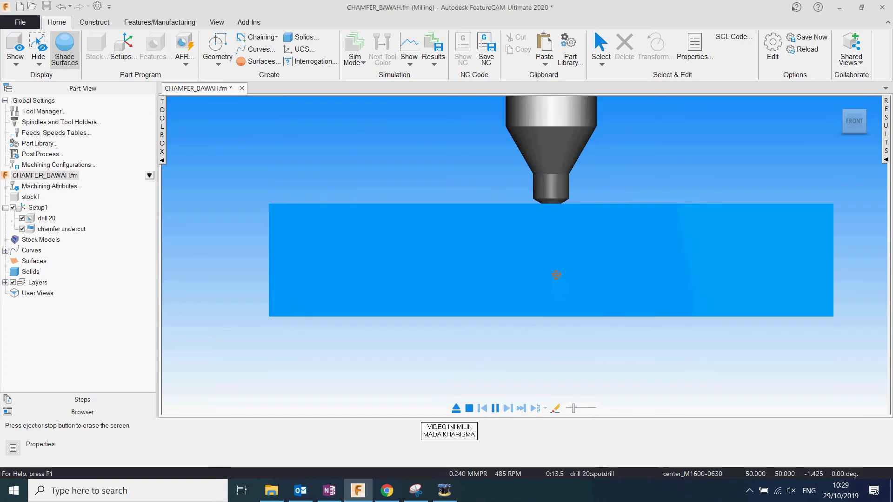
pyautogui.moveTo(571, 275); pyautogui.dragTo(557, 234, button='middle')
pyautogui.scroll(-2, 557, 234)
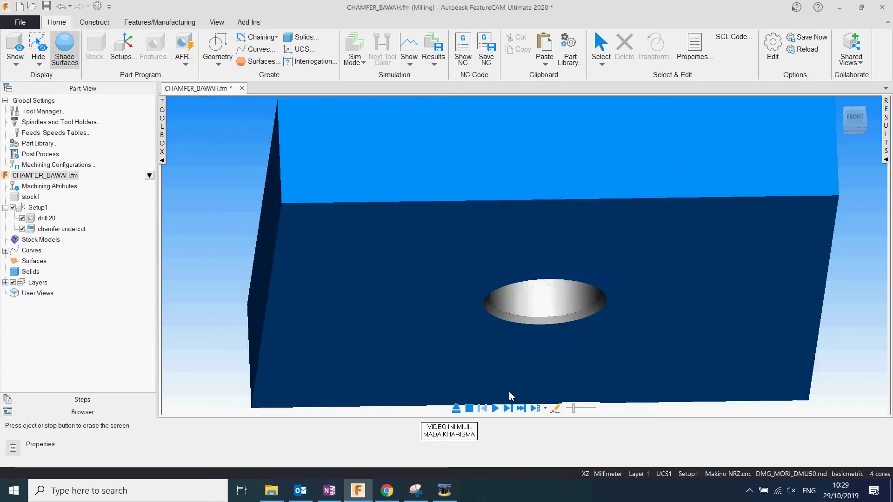
pyautogui.click(495, 408)
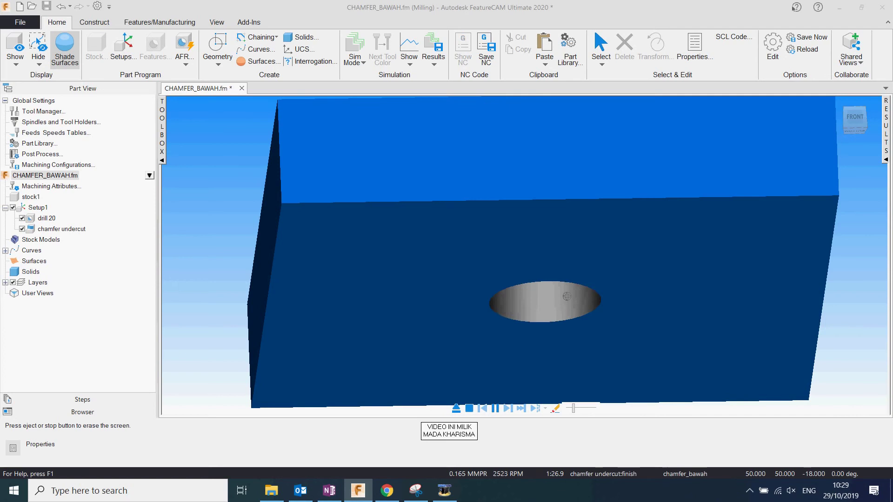
pyautogui.scroll(1, 609, 324)
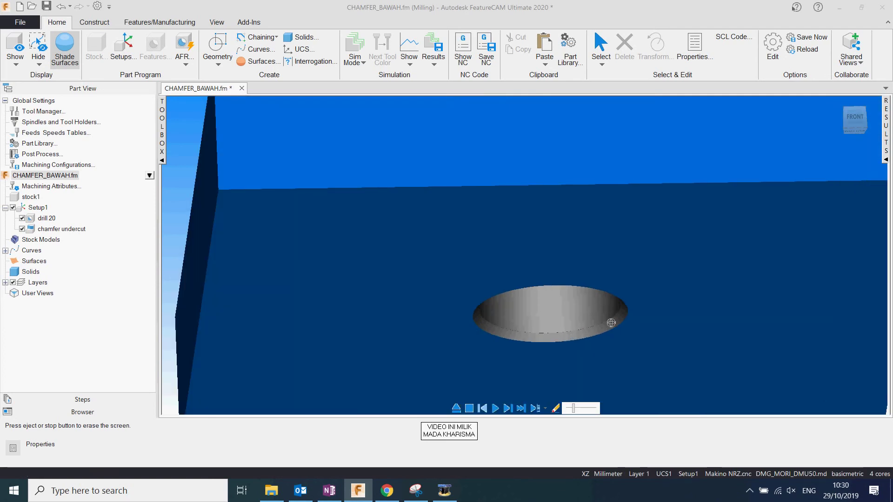
# Replay the 3D simulation operation by operation while viewing the block from above, and stop it.
pyautogui.click(535, 408)
pyautogui.scroll(-3, 568, 313)
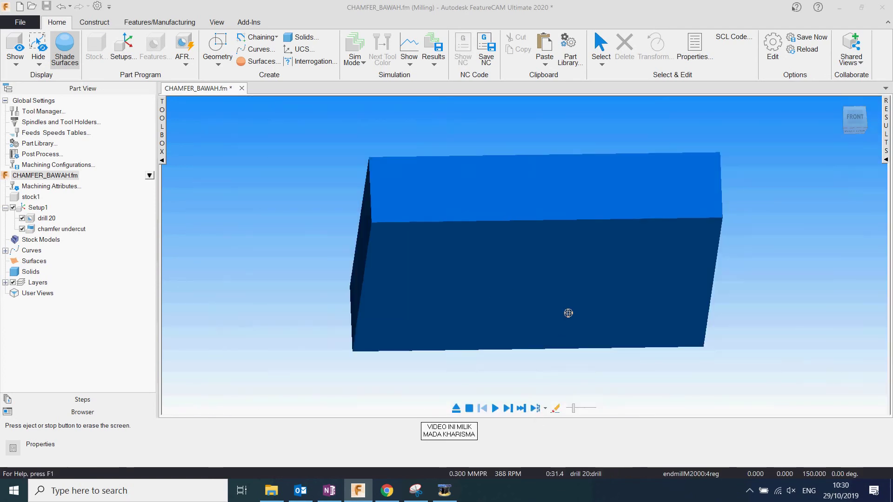
pyautogui.moveTo(568, 313); pyautogui.dragTo(633, 372, button='middle')
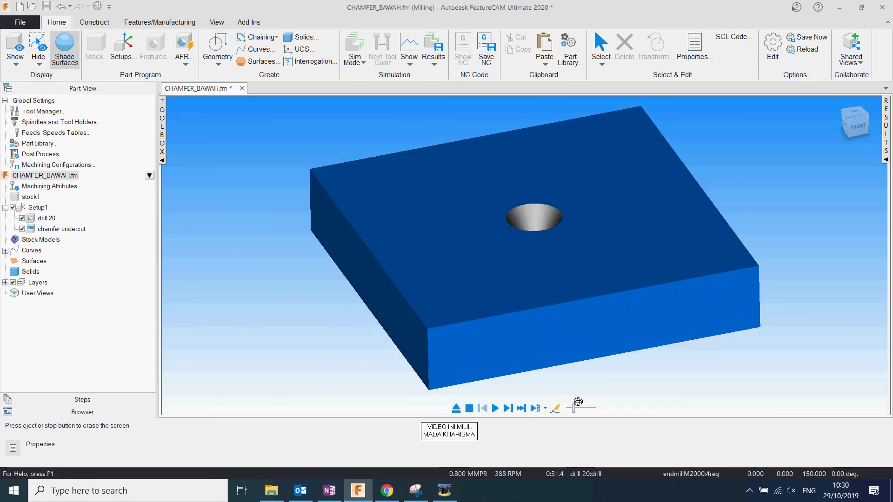
pyautogui.click(535, 409)
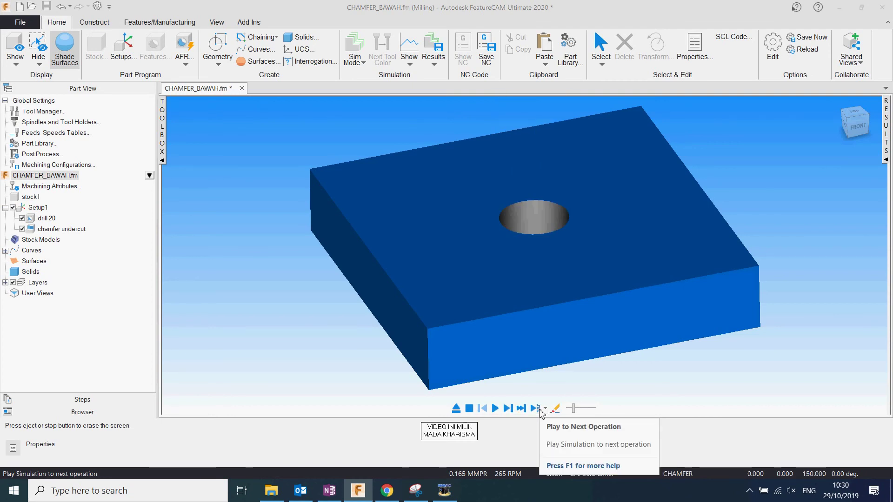
pyautogui.click(469, 409)
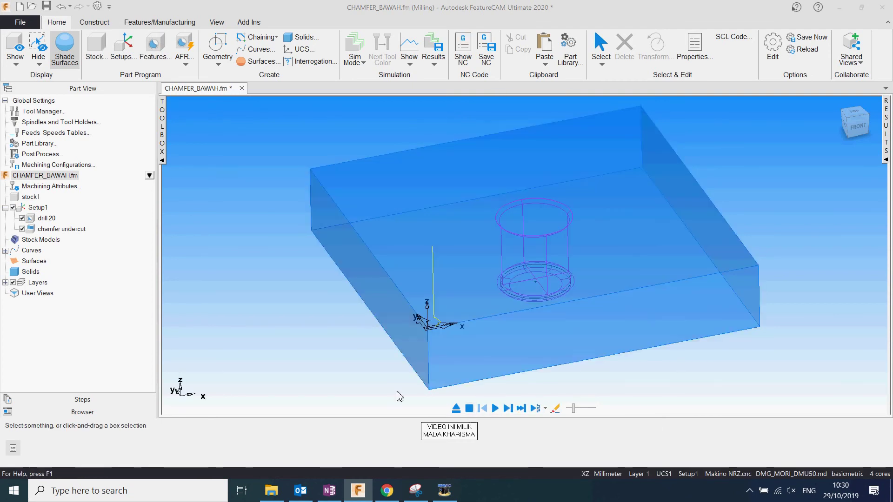
# Turn on Tool Colors in the general simulation options.
pyautogui.click(29, 21)
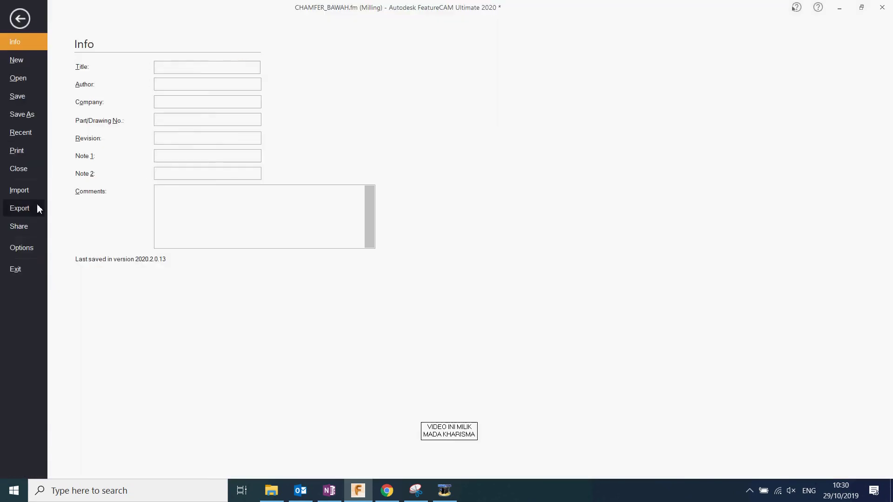
pyautogui.click(22, 244)
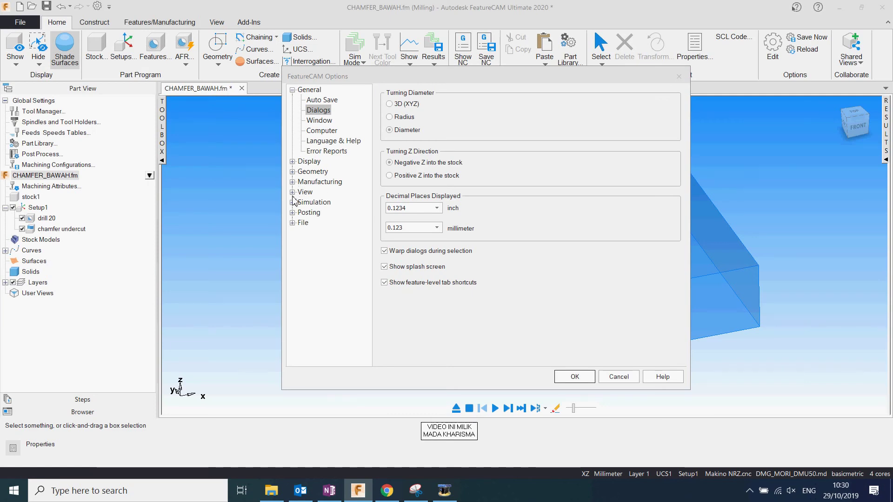
pyautogui.click(293, 203)
pyautogui.click(318, 213)
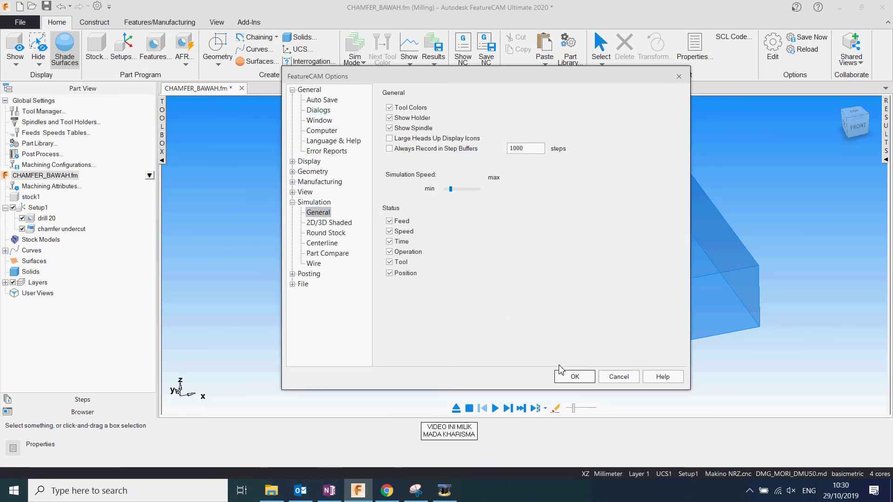
pyautogui.click(571, 376)
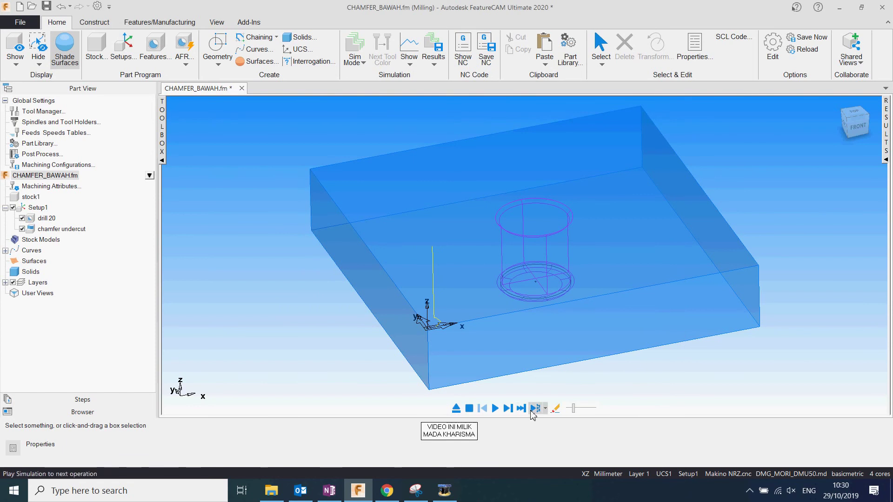
# Replay the 3D simulation through the chamfer undercut finish and examine the coloured chamfers on the hole's top and bottom edges.
pyautogui.click(521, 409)
pyautogui.click(535, 408)
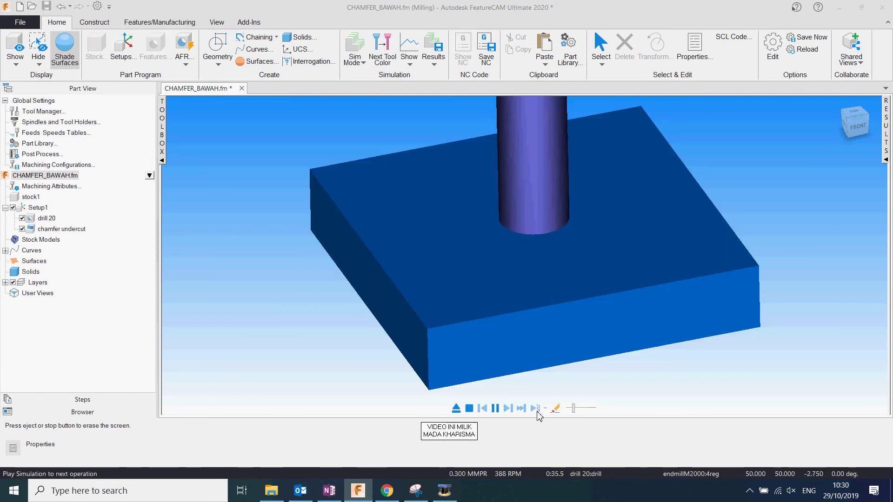
pyautogui.moveTo(576, 368); pyautogui.dragTo(564, 369, button='middle')
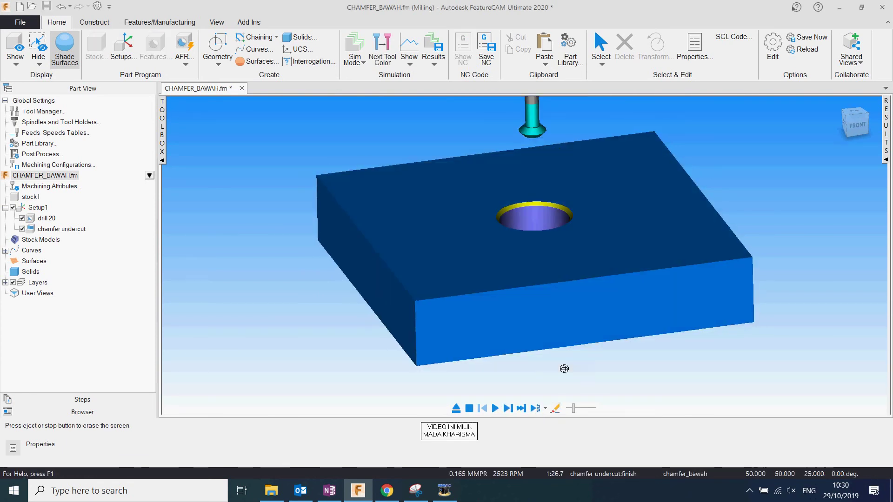
pyautogui.click(535, 409)
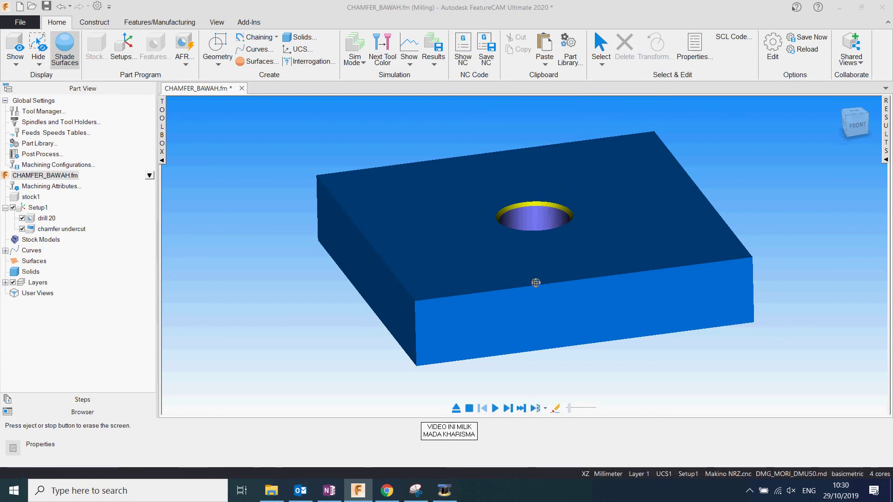
pyautogui.moveTo(538, 293); pyautogui.dragTo(508, 217, button='middle')
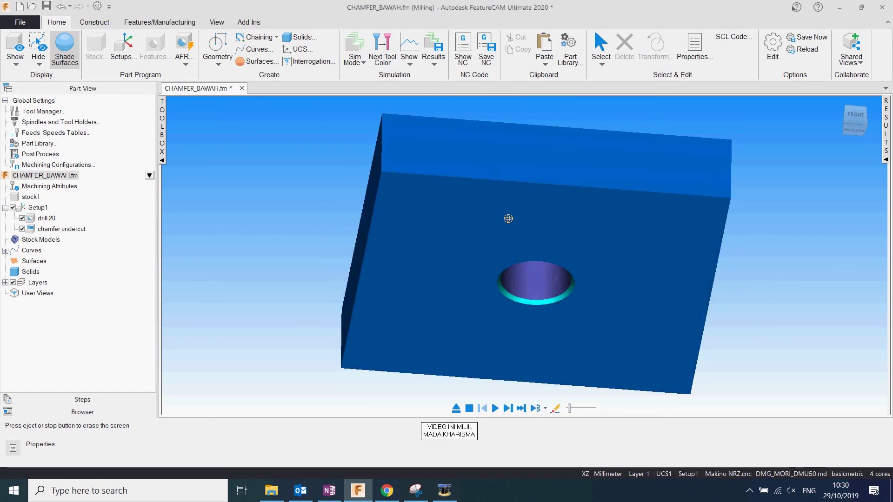
pyautogui.scroll(3, 543, 308)
pyautogui.moveTo(543, 308); pyautogui.dragTo(613, 303, button='middle')
pyautogui.scroll(-5, 612, 302)
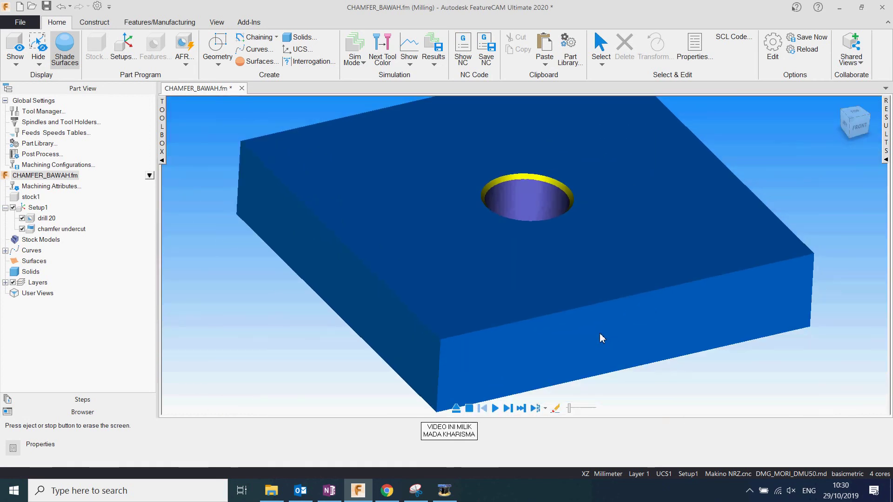
# Review the generated NC code, examining the block that uses the chamfer_bawah tool through to the program end.
pyautogui.moveTo(602, 338); pyautogui.dragTo(577, 340, button='middle')
pyautogui.click(886, 160)
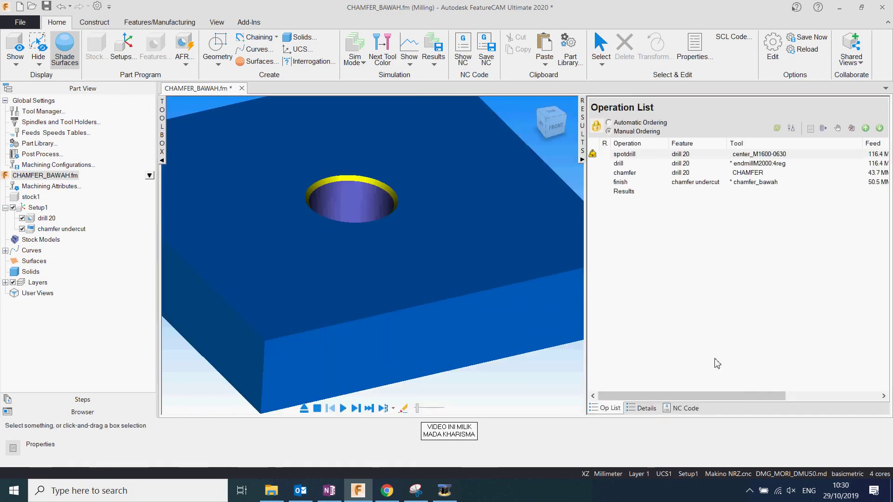
pyautogui.click(681, 408)
pyautogui.scroll(-15, 660, 362)
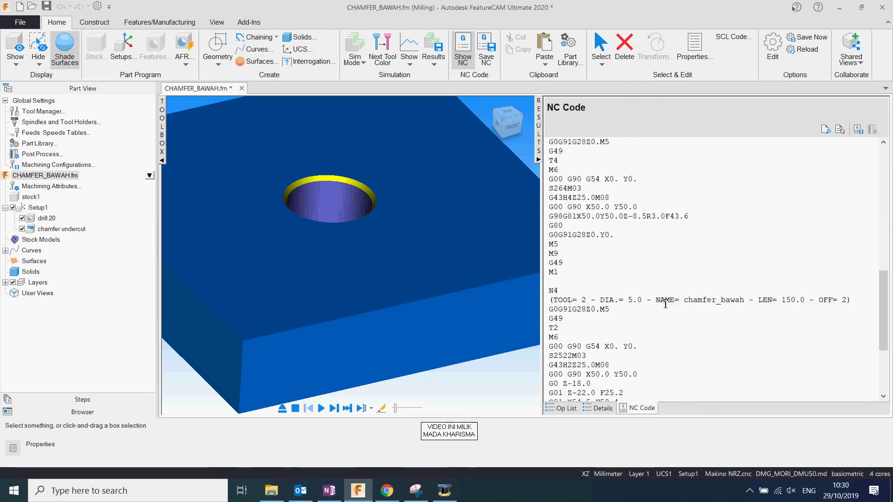
pyautogui.scroll(-5, 706, 321)
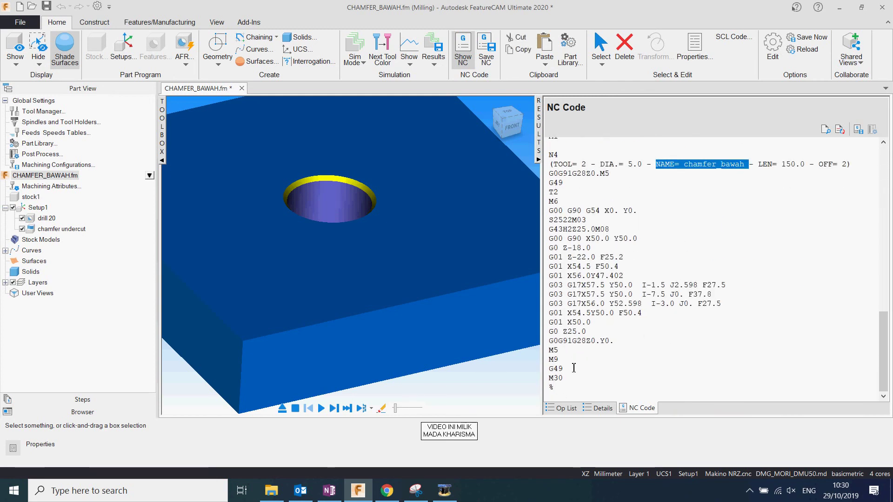
pyautogui.click(538, 160)
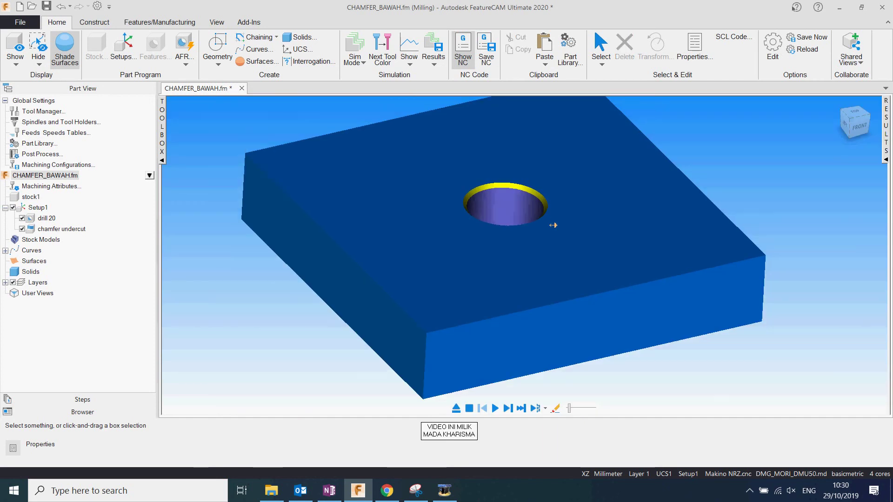
# Stop the 3D simulation, run a centerline simulation of all operations, and examine the toolpath lines around the hole's bottom edge.
pyautogui.click(469, 408)
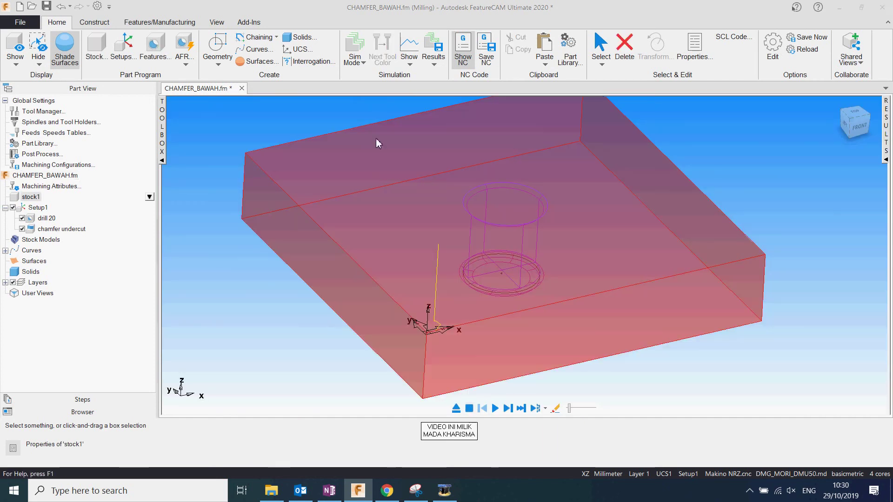
pyautogui.click(355, 62)
pyautogui.click(368, 84)
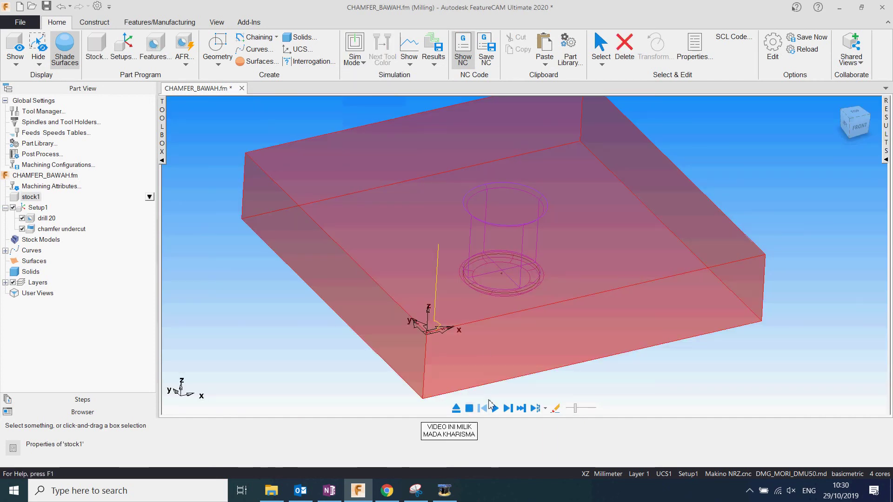
pyautogui.click(495, 408)
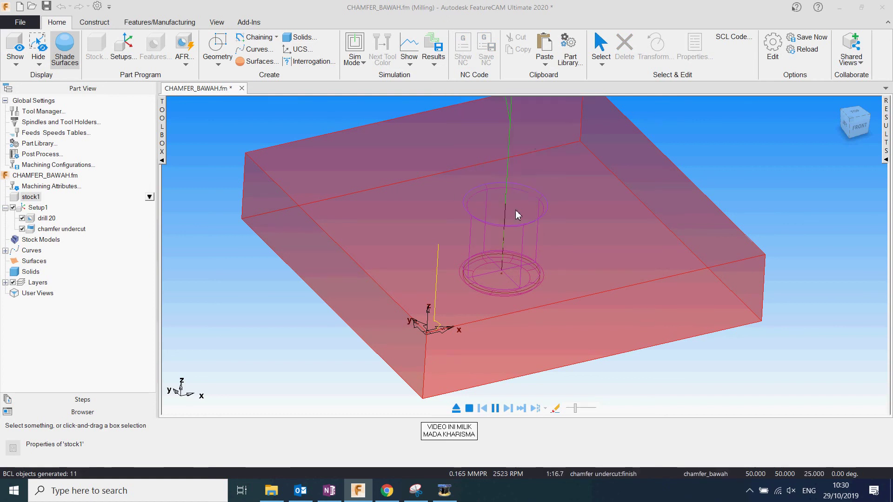
pyautogui.scroll(5, 508, 260)
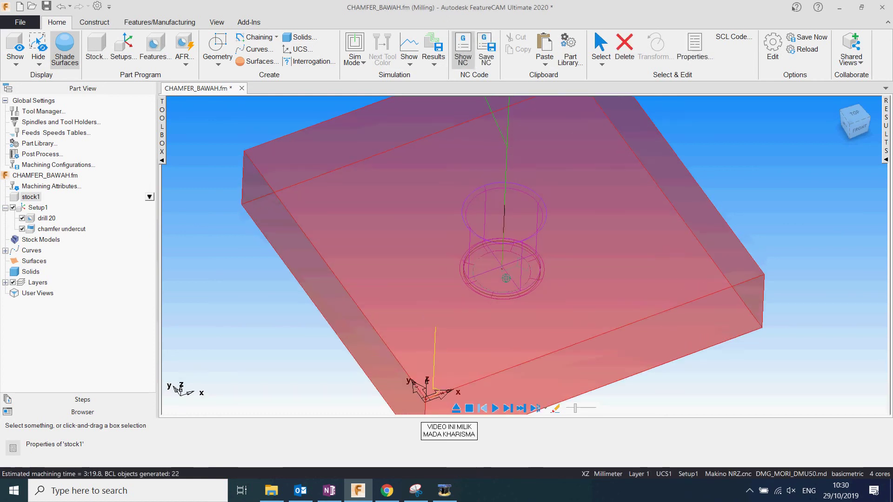
pyautogui.scroll(5, 506, 272)
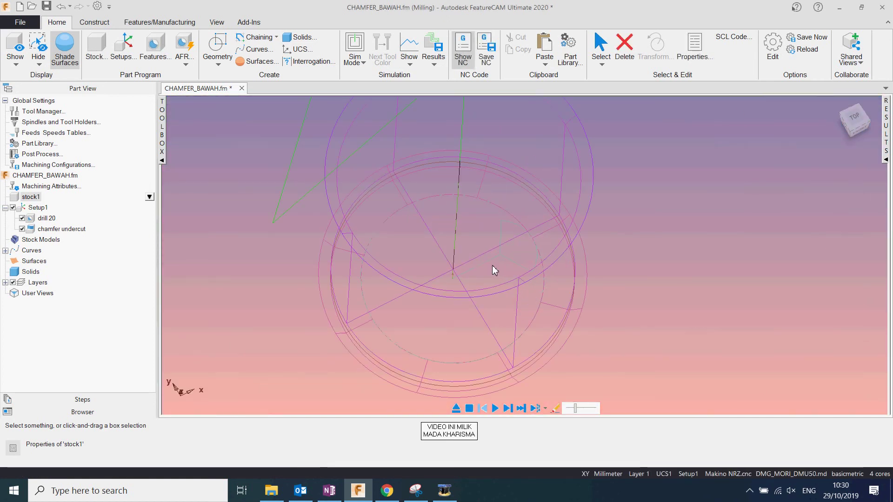
pyautogui.scroll(-5, 484, 269)
# Exclude the drill 20 feature from Setup1's machining and select stock1.
pyautogui.click(24, 218)
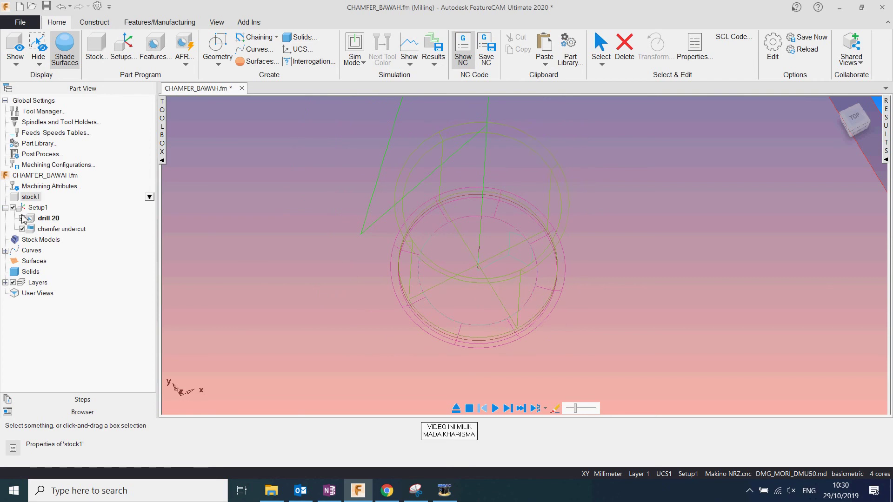
pyautogui.click(22, 218)
pyautogui.click(35, 199)
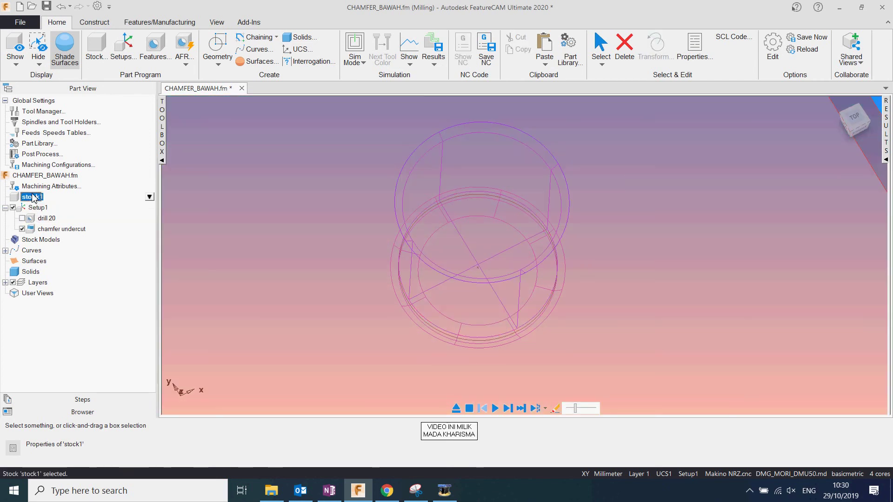